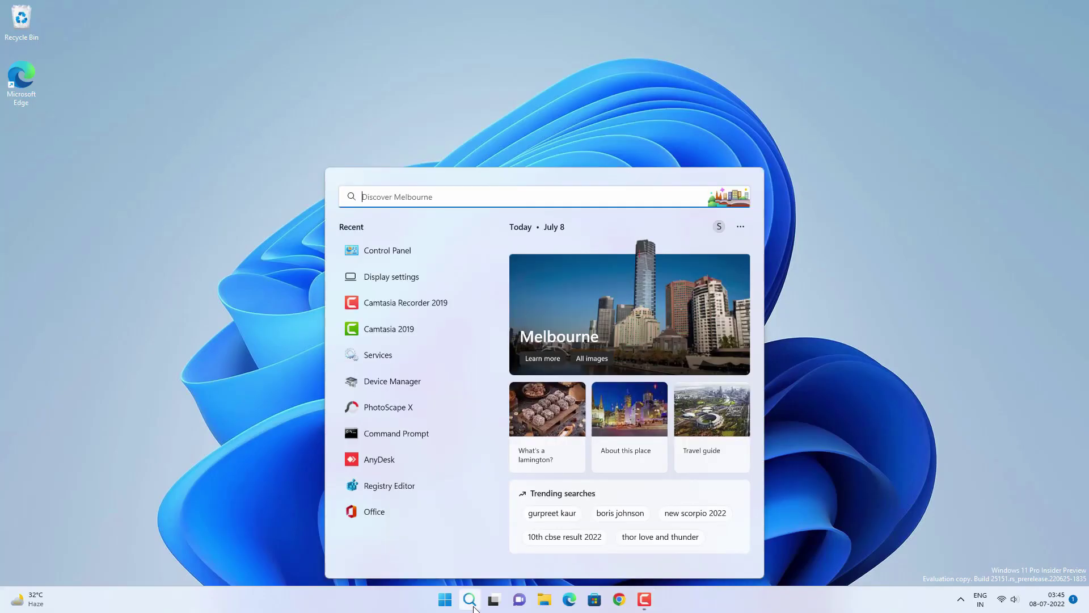
# Open the Wi-Fi connection's TCP/IPv4 properties from the Network and Sharing Center.
pyautogui.click(412, 252)
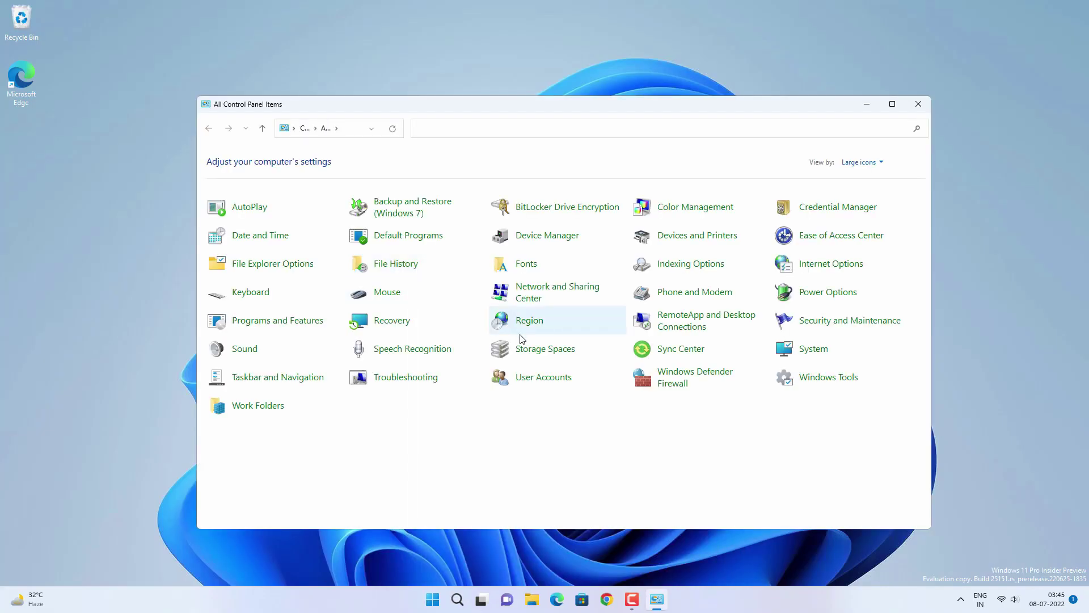
pyautogui.click(567, 290)
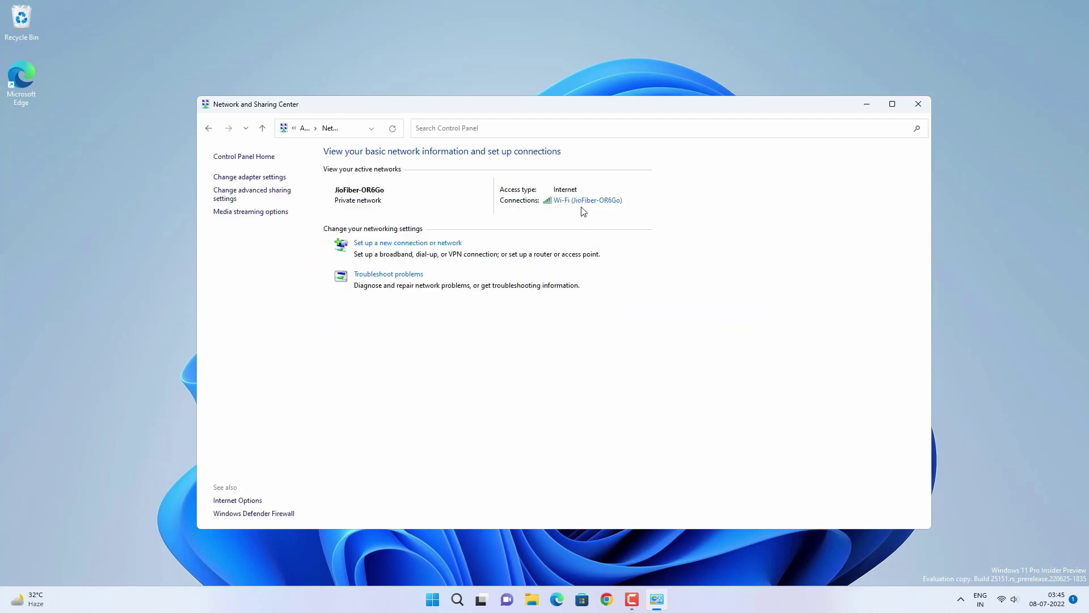
pyautogui.click(587, 203)
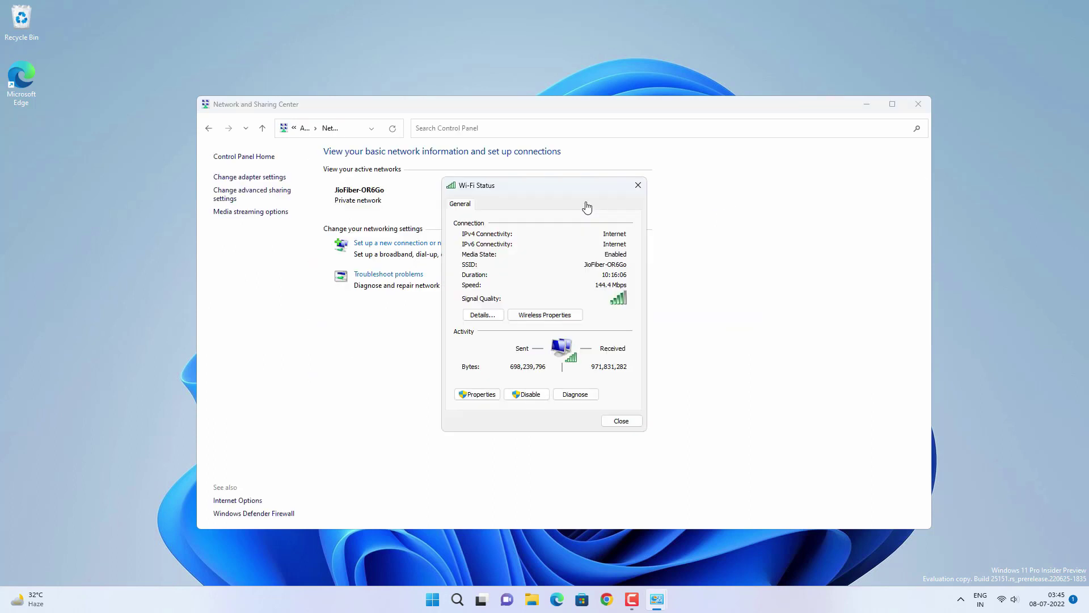
pyautogui.click(488, 394)
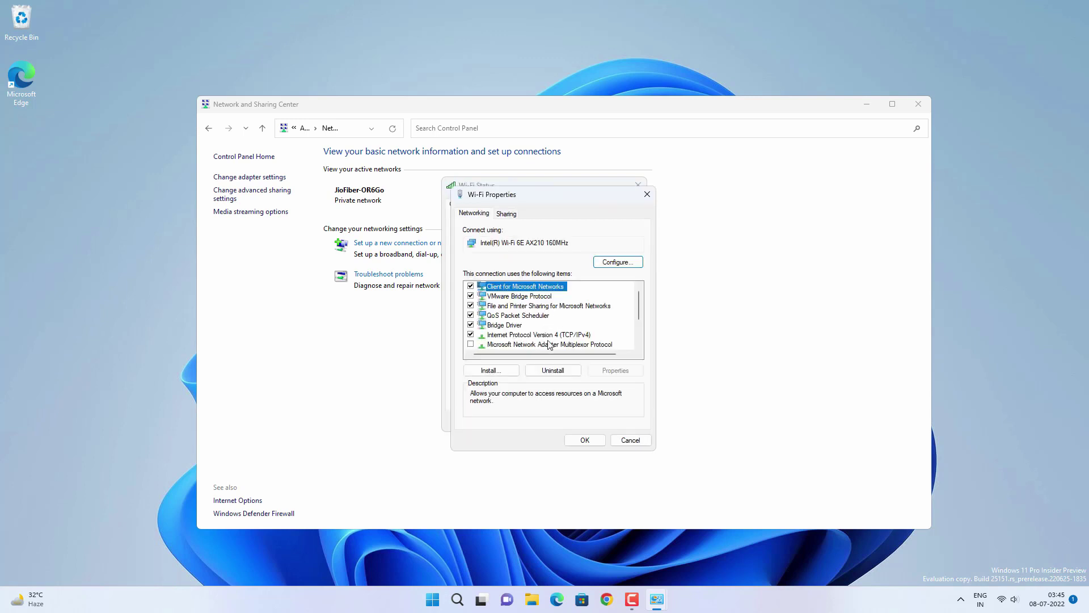
pyautogui.click(568, 337)
pyautogui.doubleClick(568, 337)
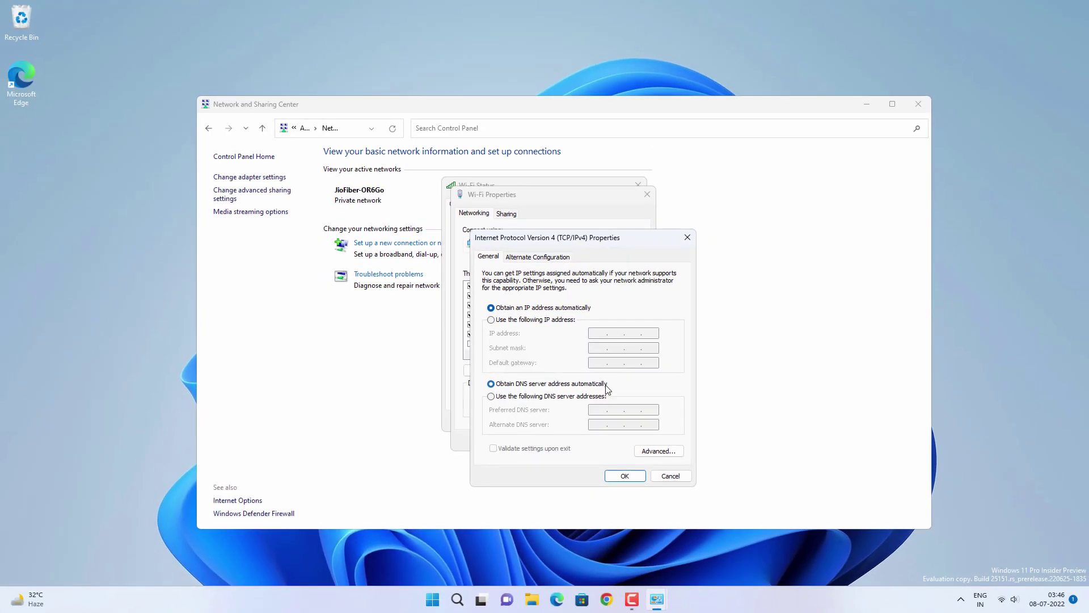
# Run a speedtest.net test: 31.48 Mbps down, 34.35 Mbps up, 36 ms ping.
pyautogui.click(606, 599)
pyautogui.write('spee')
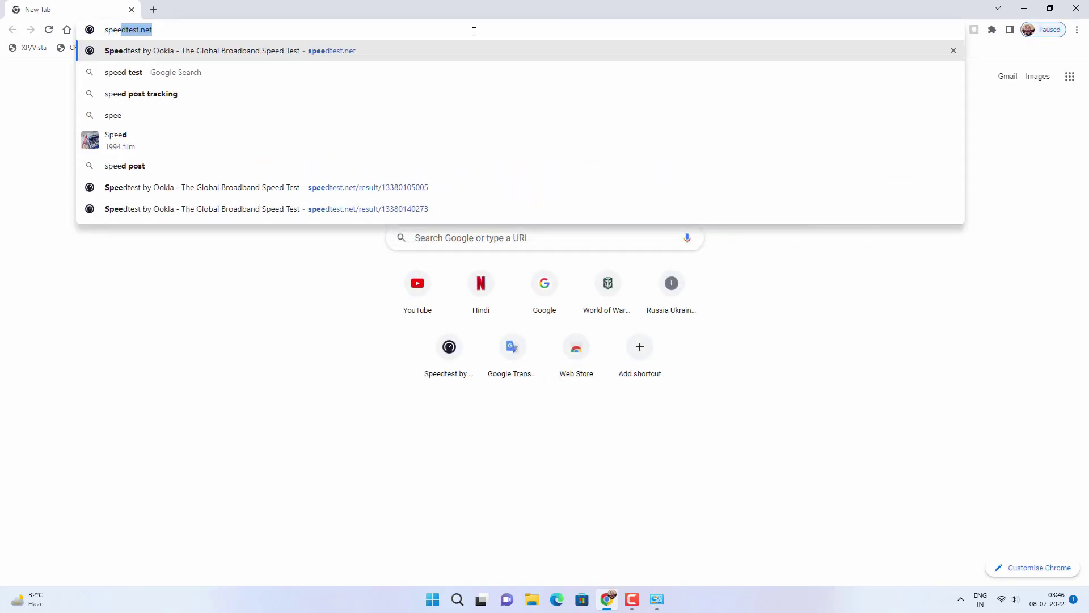
pyautogui.press('Return')
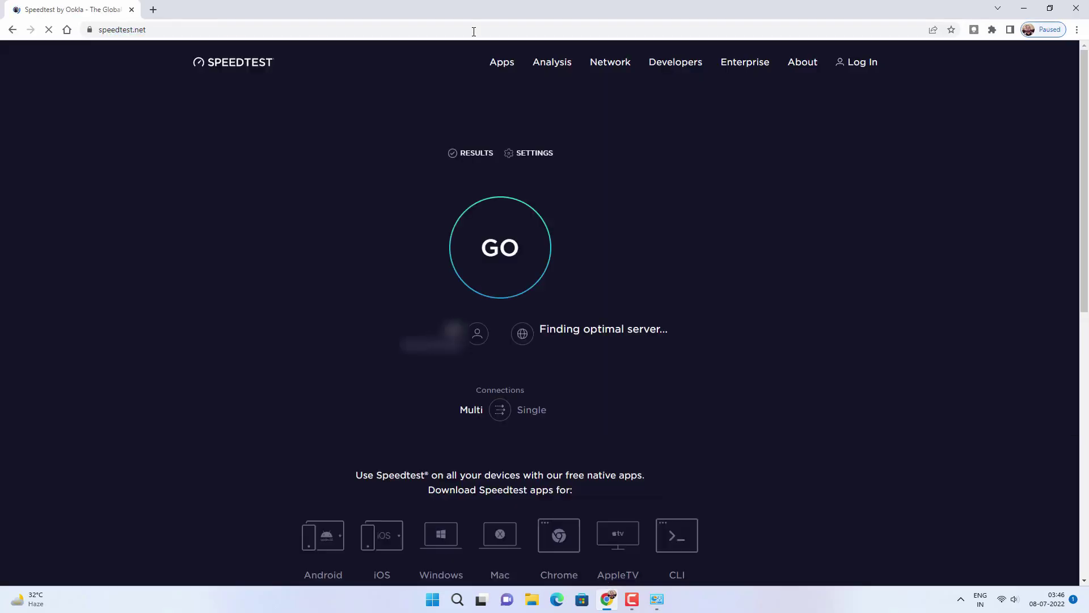
pyautogui.click(470, 246)
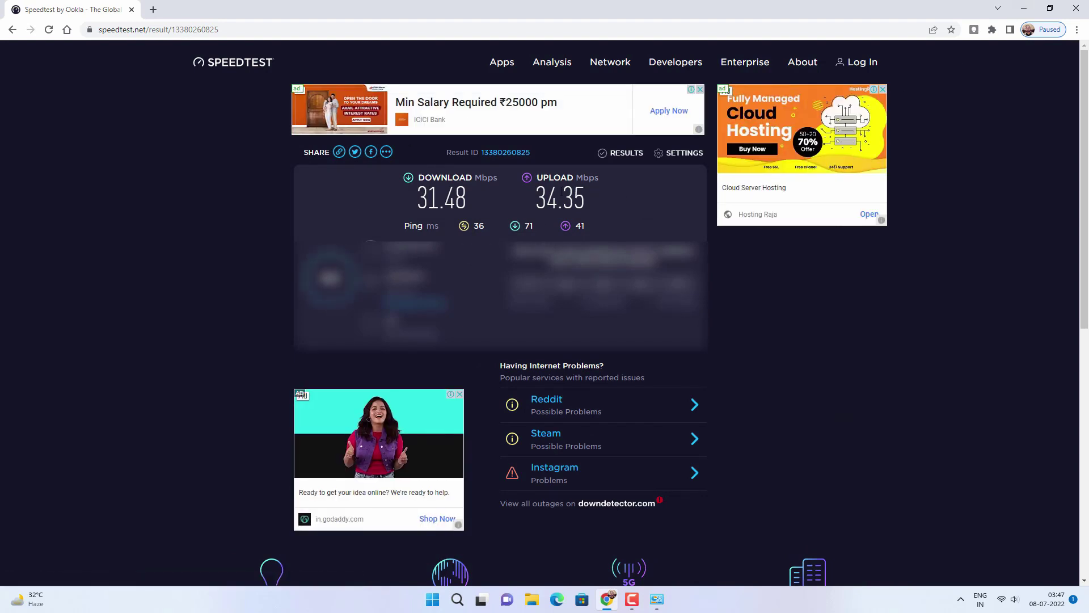
# Set Wi-Fi DNS to 1.1.1.1 and 1.0.0.1, save, and close the connection windows.
pyautogui.click(1024, 9)
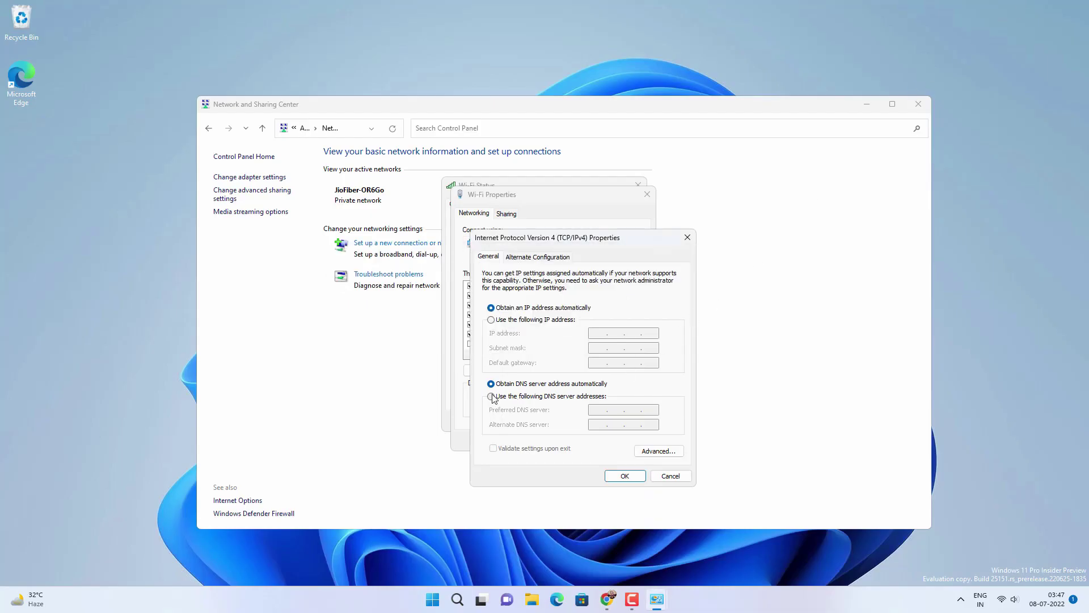
pyautogui.click(508, 397)
pyautogui.write('1.0.0.1')
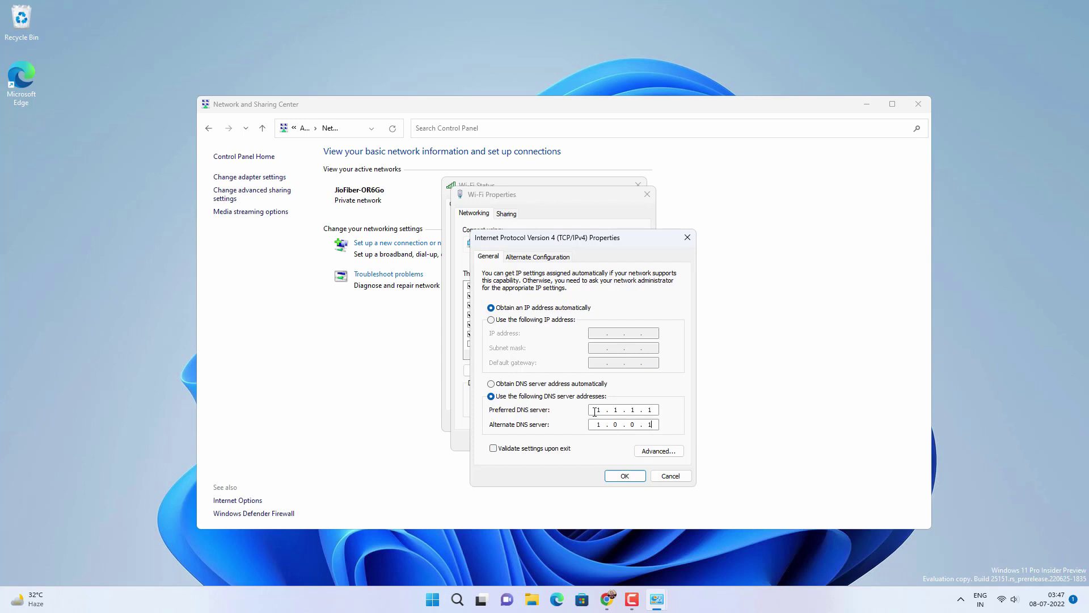
pyautogui.click(624, 476)
pyautogui.click(589, 441)
pyautogui.click(619, 421)
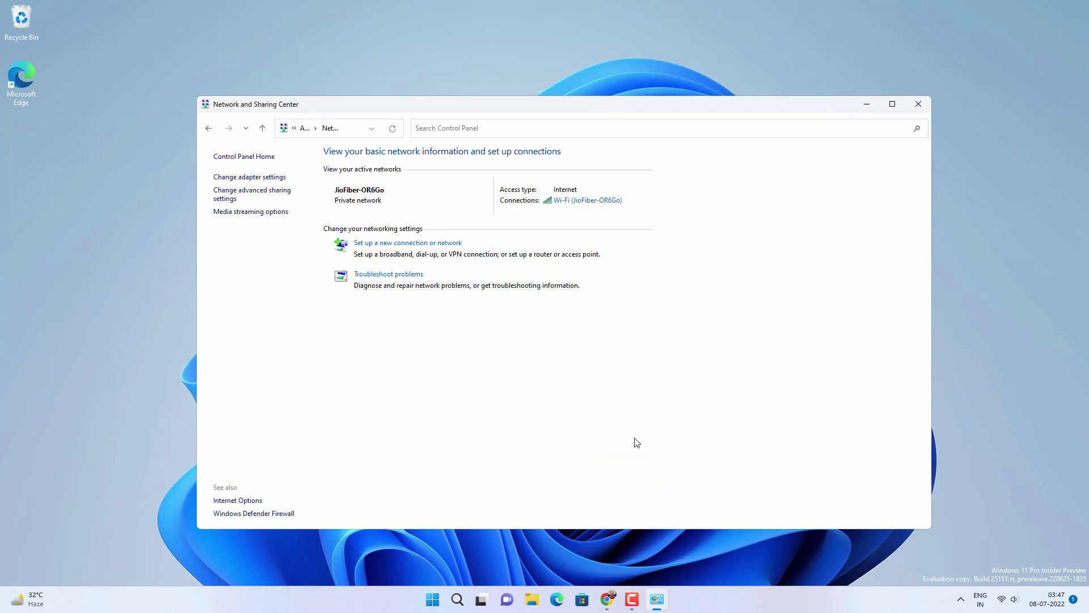
# Run a second speedtest.net test (31.69 Mbps, 33 ms ping) and compare it with the 31.48 Mbps result.
pyautogui.click(608, 600)
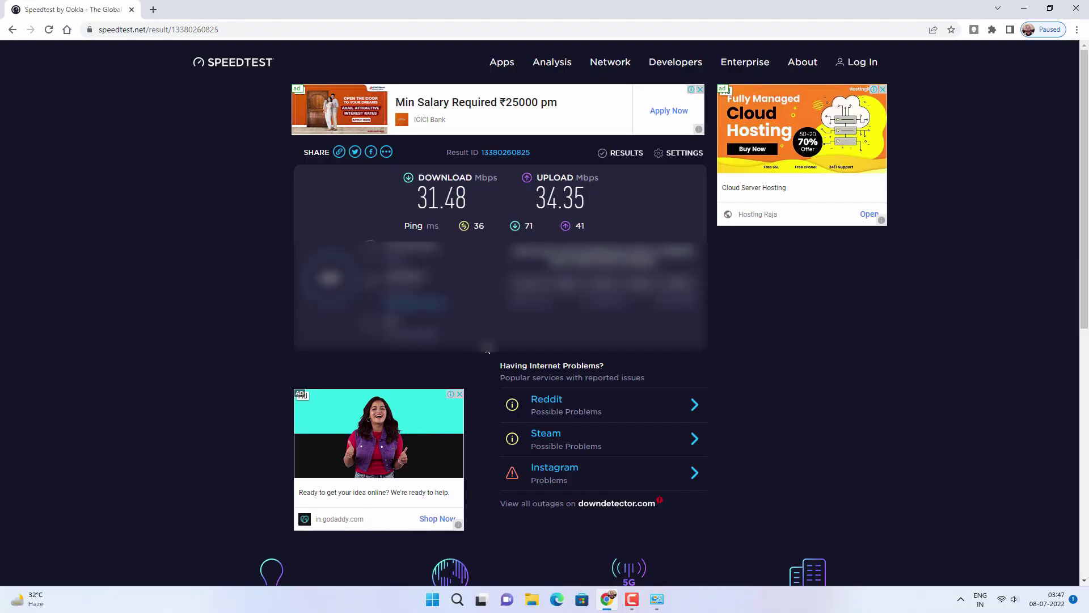
pyautogui.click(154, 10)
pyautogui.write('s')
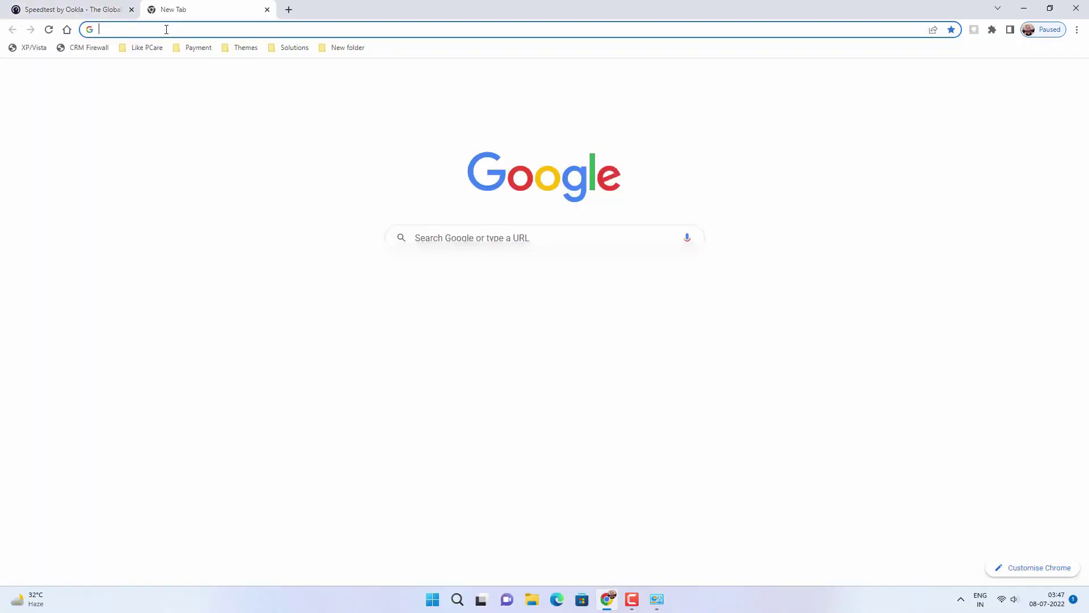
pyautogui.write('pee')
pyautogui.press('Return')
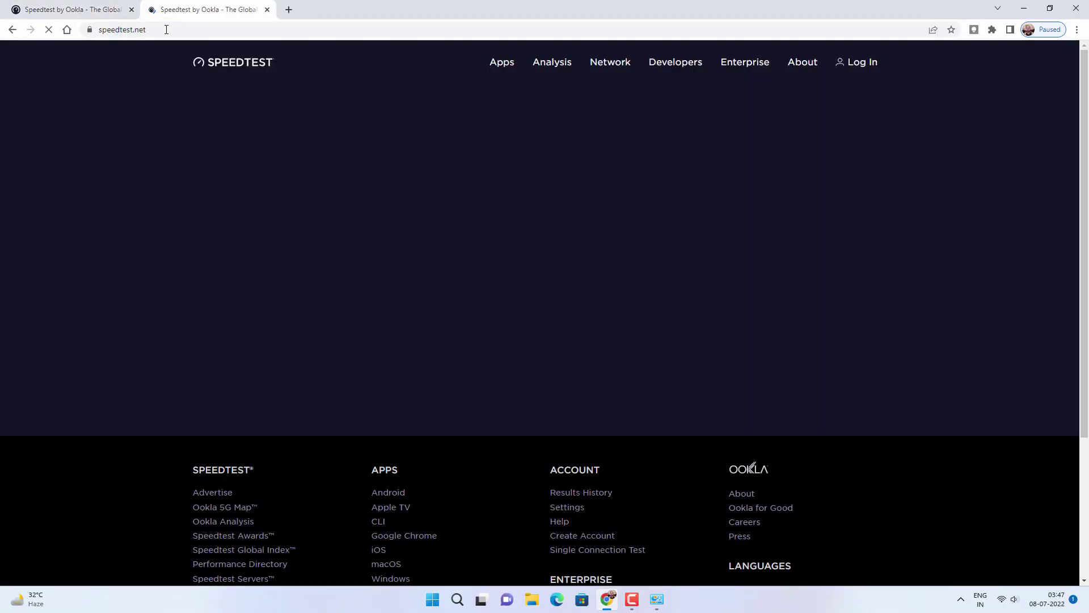
pyautogui.click(444, 237)
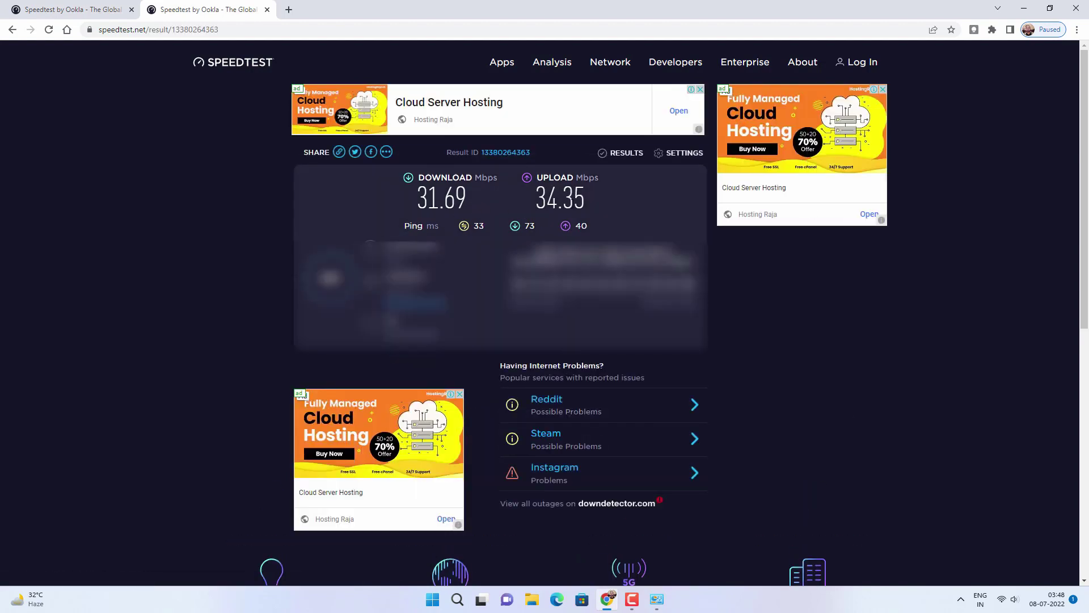
pyautogui.click(101, 12)
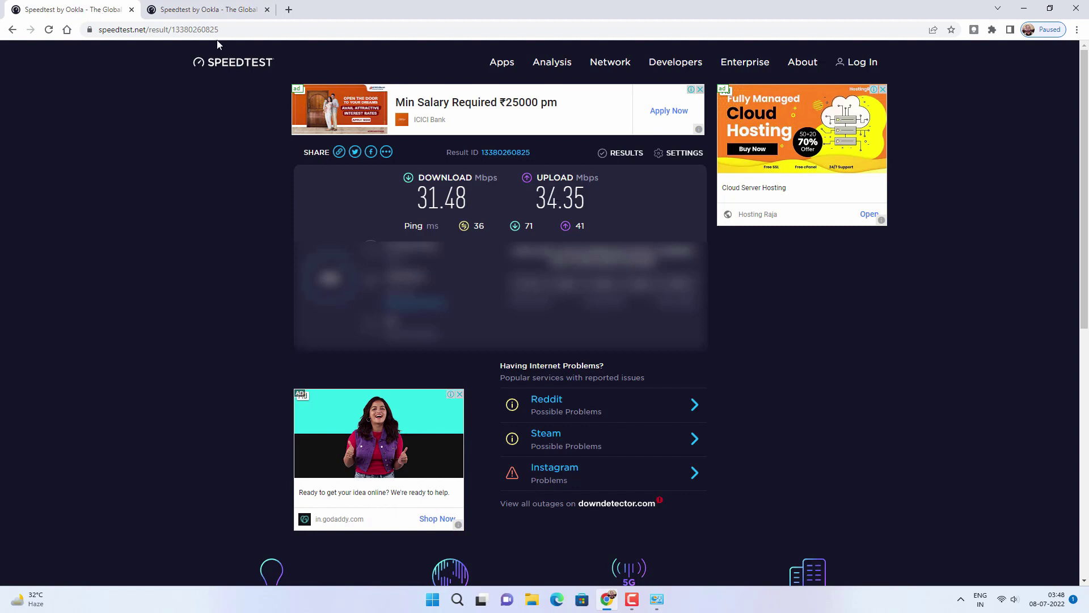
pyautogui.click(208, 12)
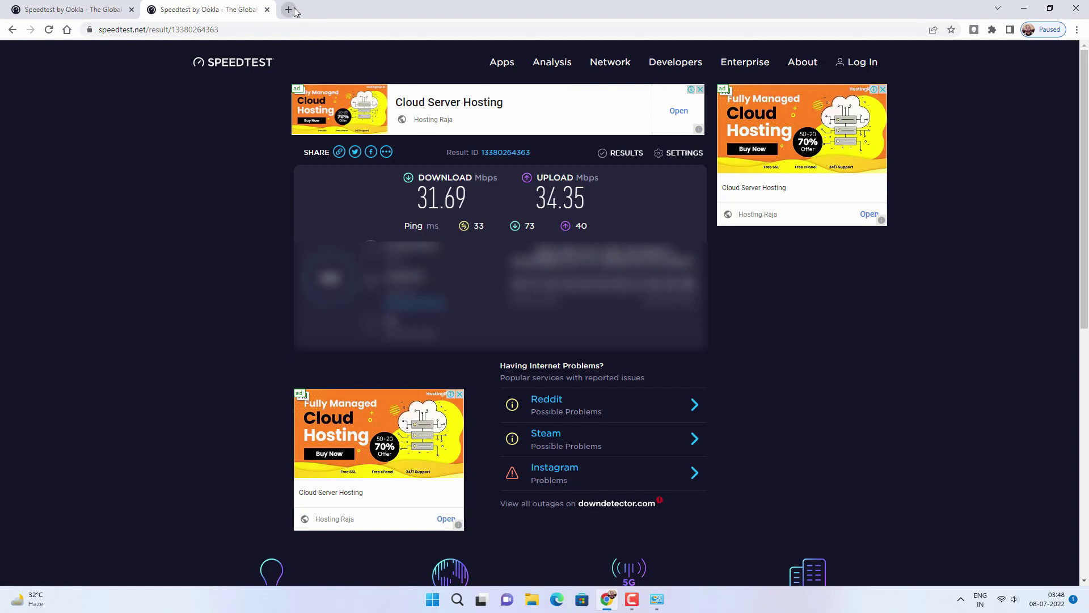
# Reopen the Wi-Fi connection's IPv4 settings from the Network and Sharing Center.
pyautogui.click(665, 601)
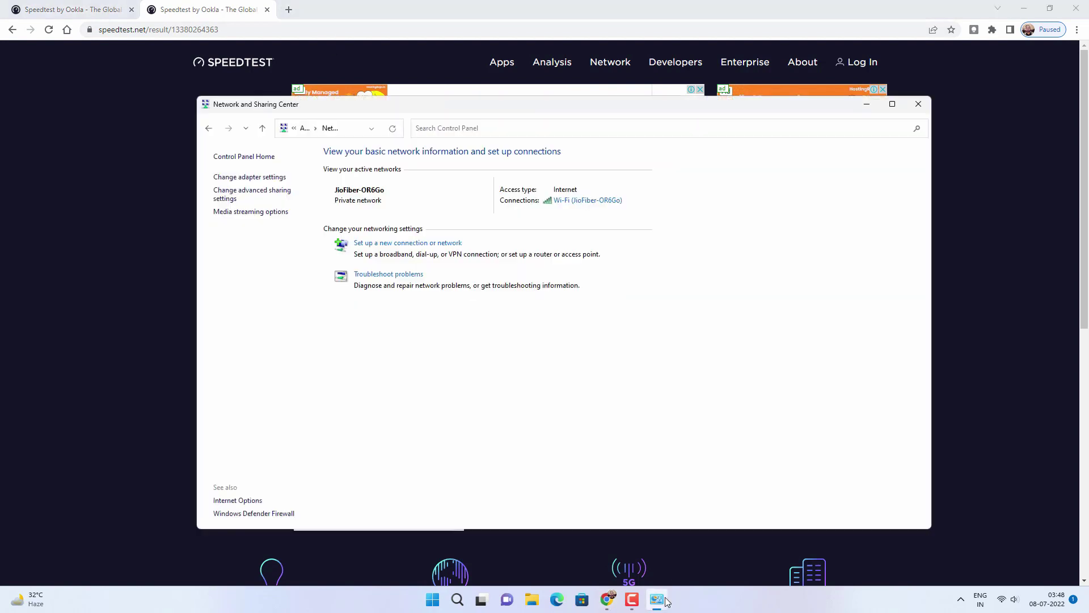
pyautogui.click(613, 202)
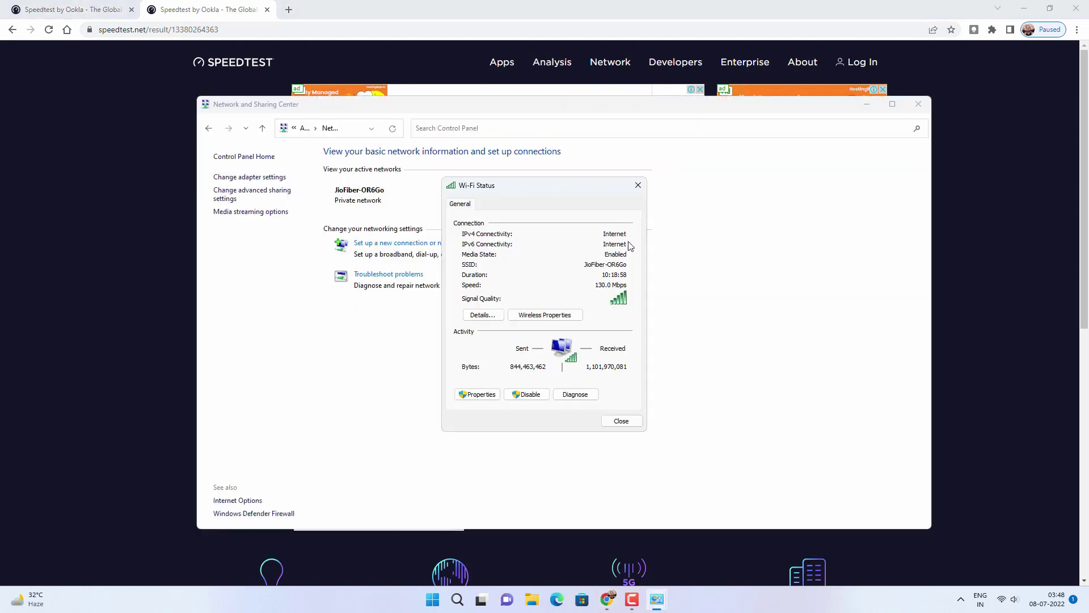
pyautogui.click(486, 398)
pyautogui.doubleClick(561, 334)
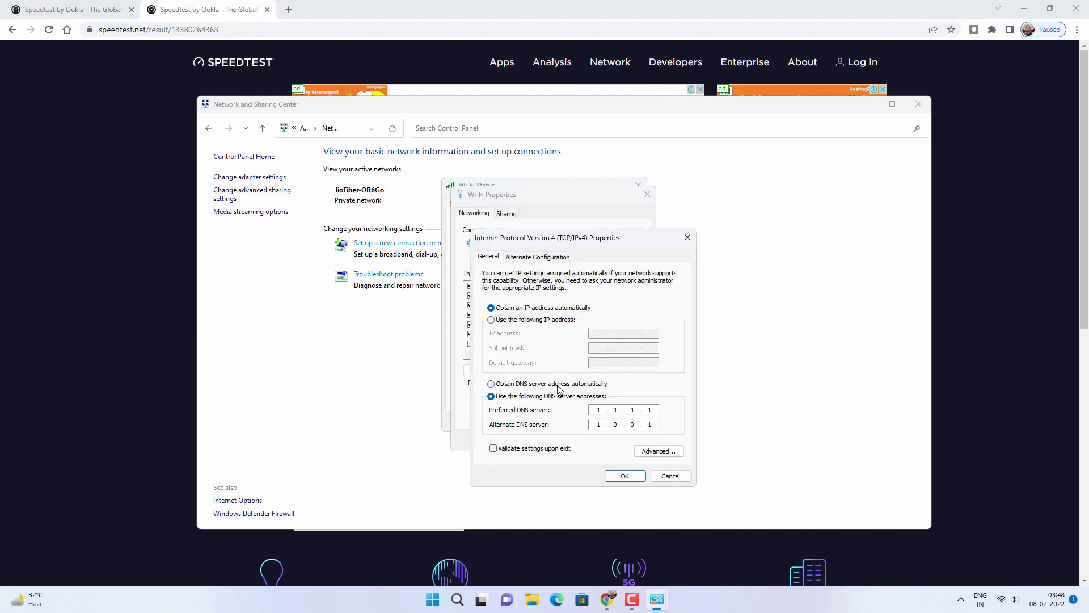
# Confirm the DNS settings and close the IPv4, Wi-Fi and Network and Sharing Center windows.
pyautogui.click(566, 385)
pyautogui.click(624, 475)
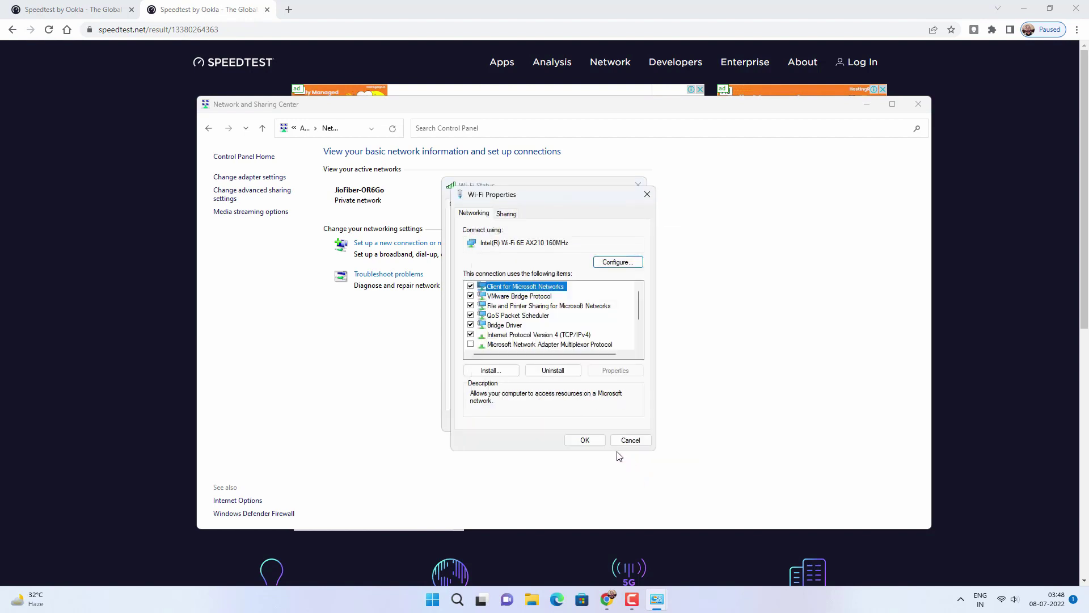
pyautogui.click(594, 442)
pyautogui.click(619, 421)
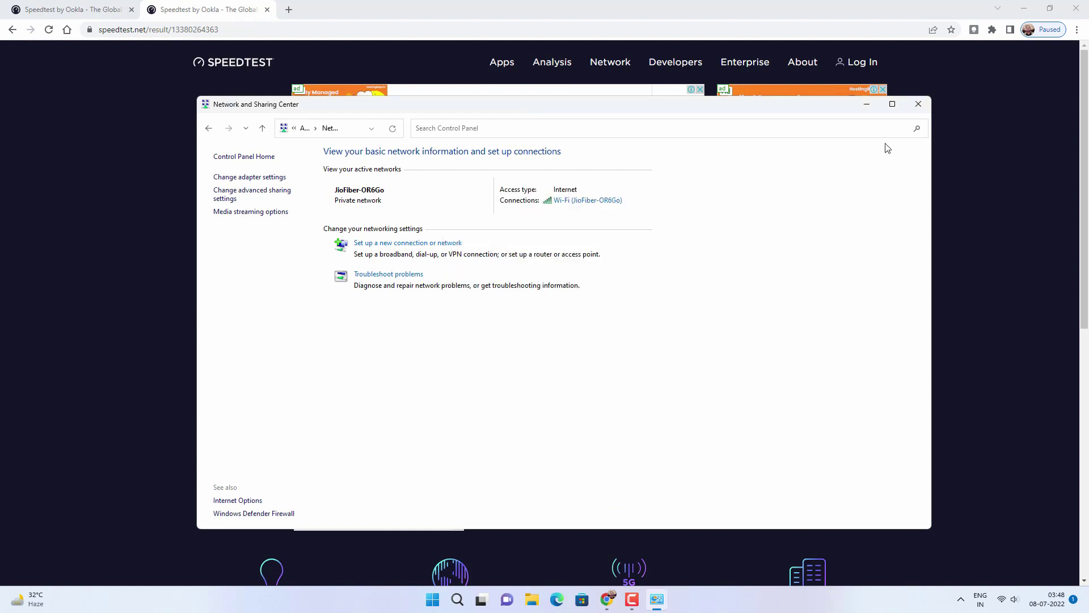
pyautogui.click(867, 104)
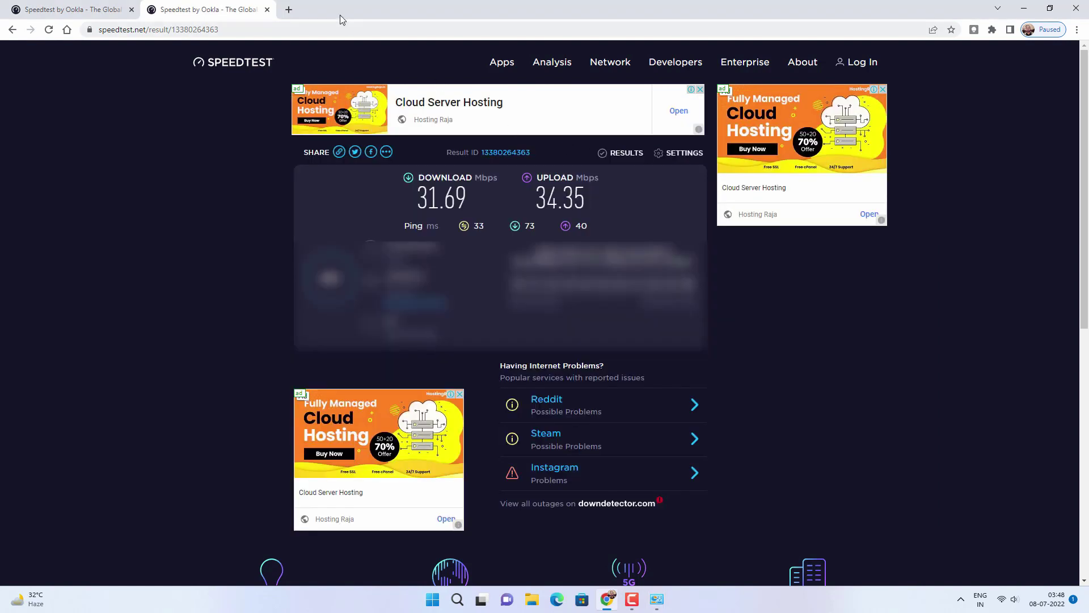
# Search Google for 'cloudflare dns' and view the 'Announcing 1.1.1.1' post in a new tab.
pyautogui.click(289, 10)
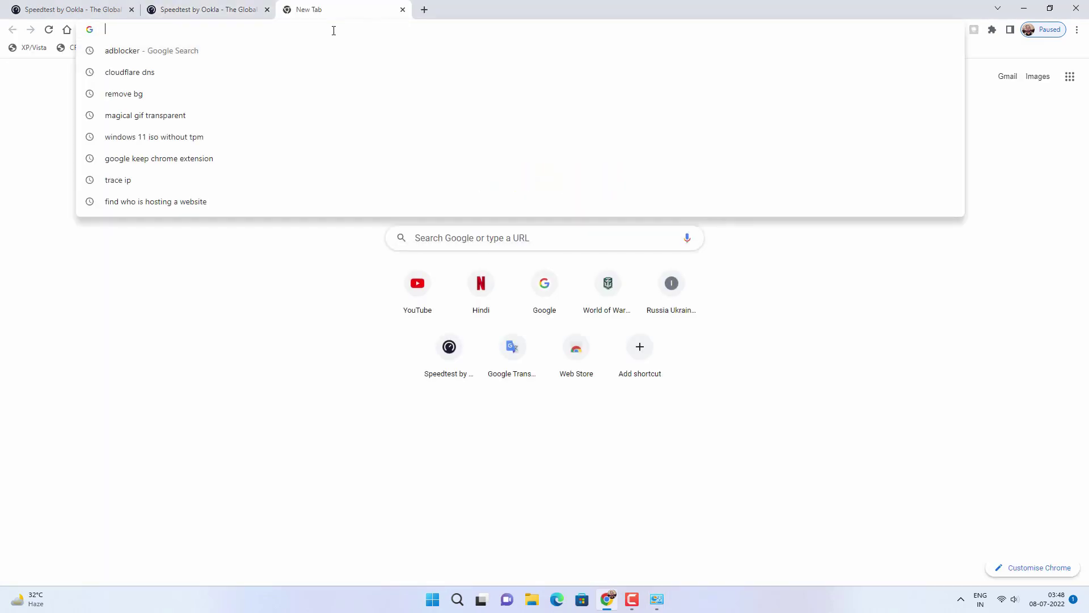
pyautogui.click(314, 72)
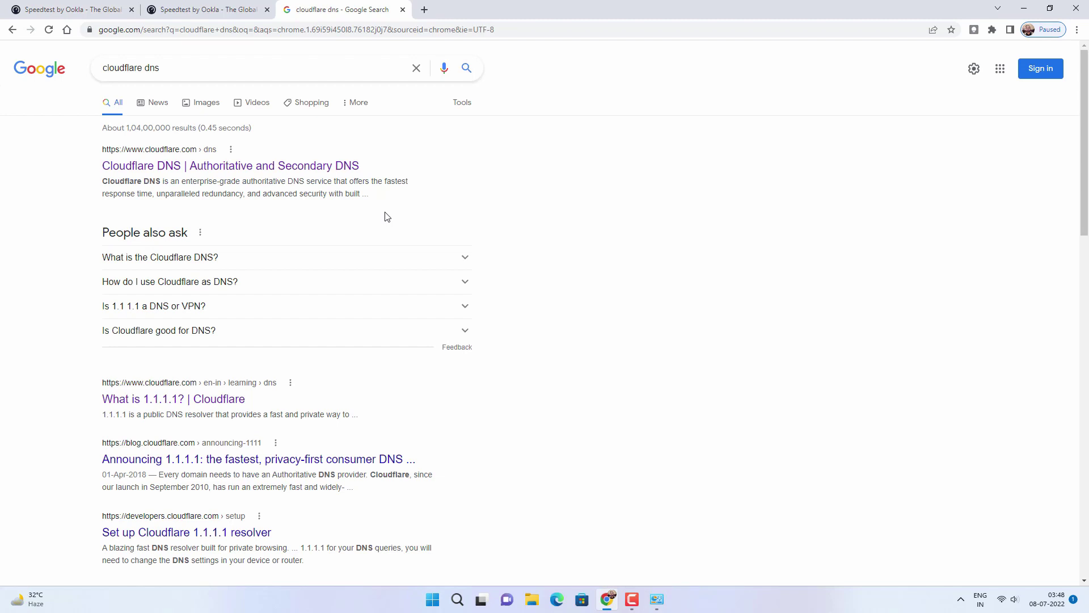
pyautogui.middleClick(288, 462)
pyautogui.click(463, 11)
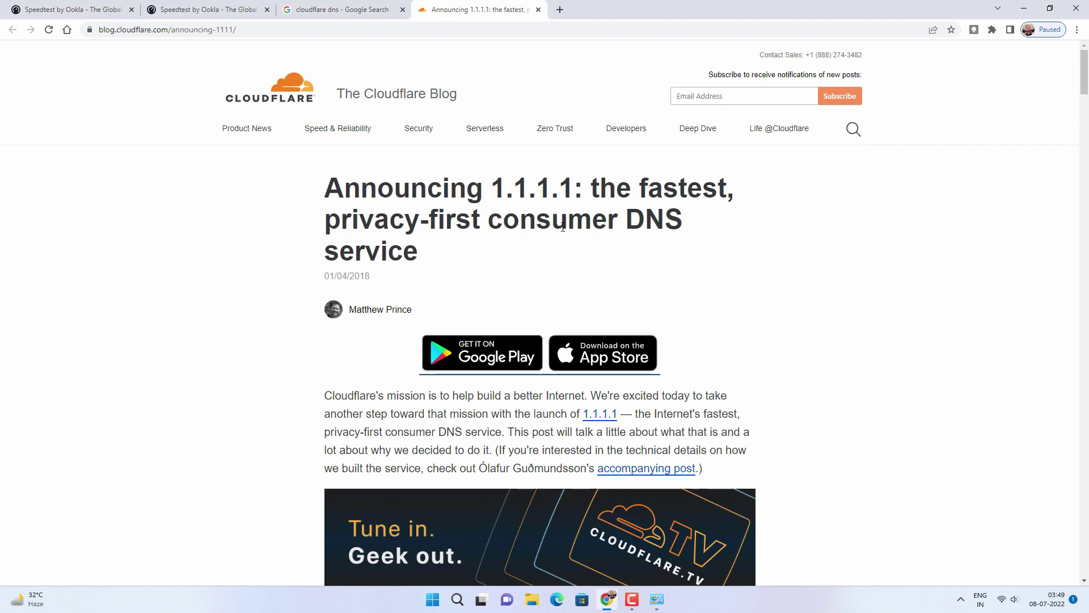
# On the 1.1.1.1 app page, highlight the anti-snooping and 30%-faster-websites claims.
pyautogui.click(600, 415)
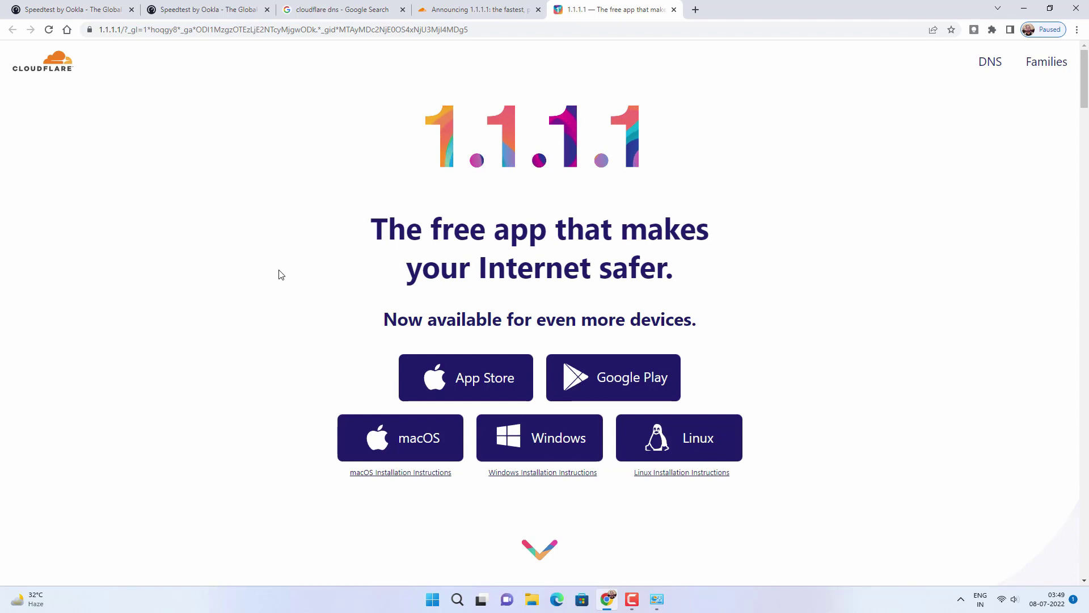
pyautogui.scroll(-2, 280, 274)
pyautogui.scroll(-2, 280, 274)
pyautogui.scroll(-1, 279, 274)
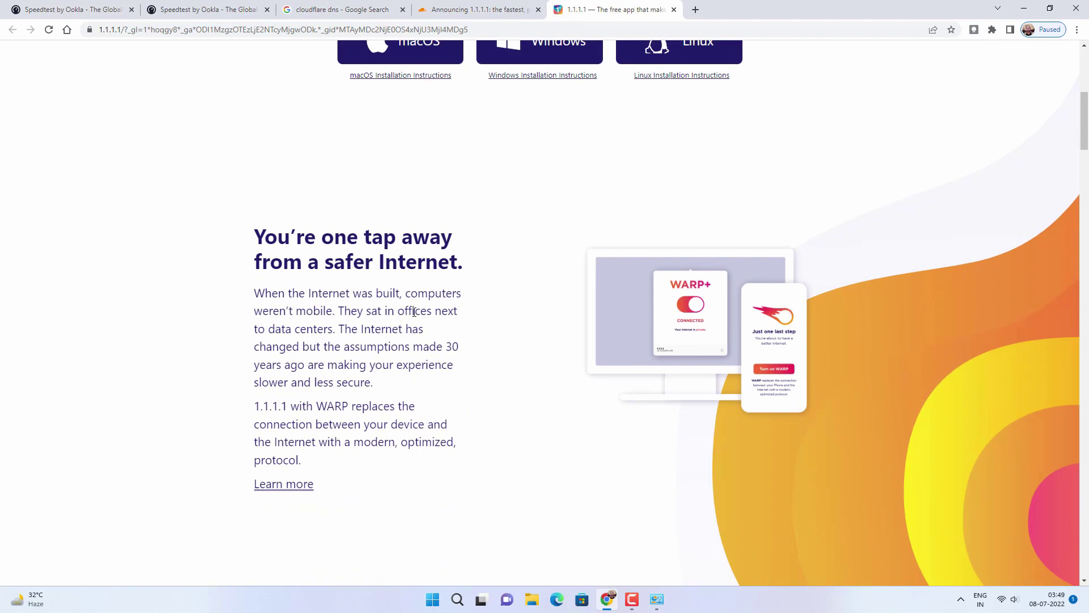
pyautogui.scroll(-3, 415, 312)
pyautogui.scroll(-2, 414, 312)
pyautogui.scroll(-1, 414, 312)
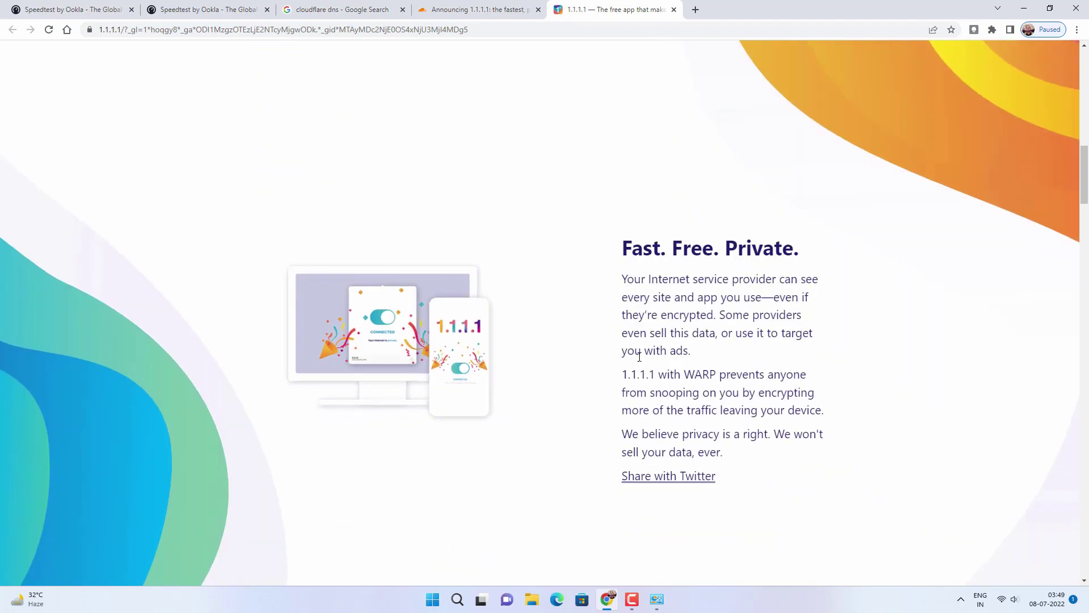
pyautogui.moveTo(618, 375); pyautogui.dragTo(832, 416)
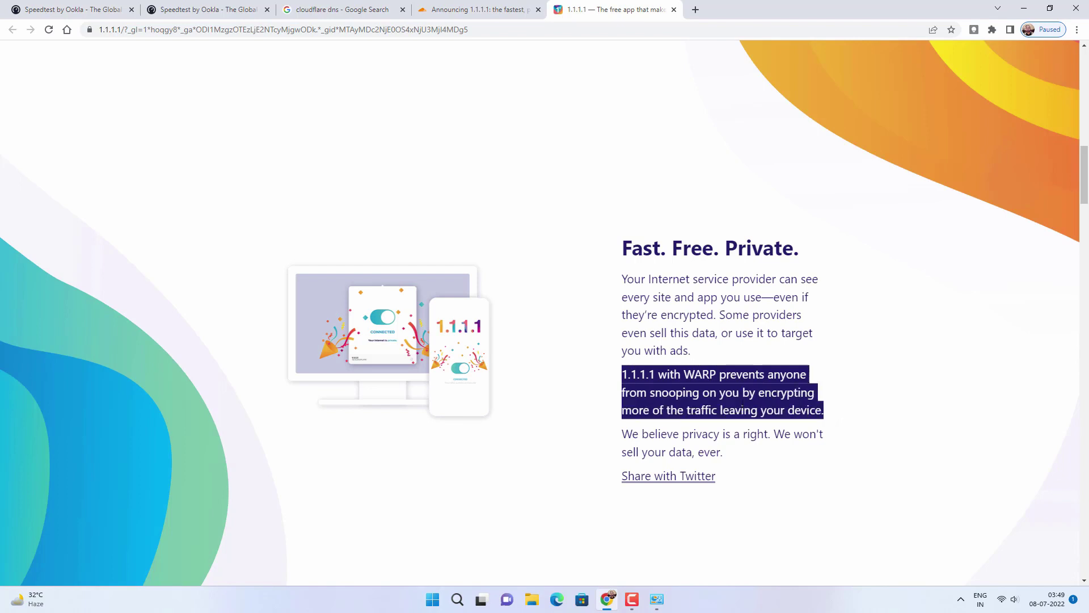
pyautogui.scroll(-7, 278, 386)
pyautogui.moveTo(278, 386); pyautogui.dragTo(464, 389)
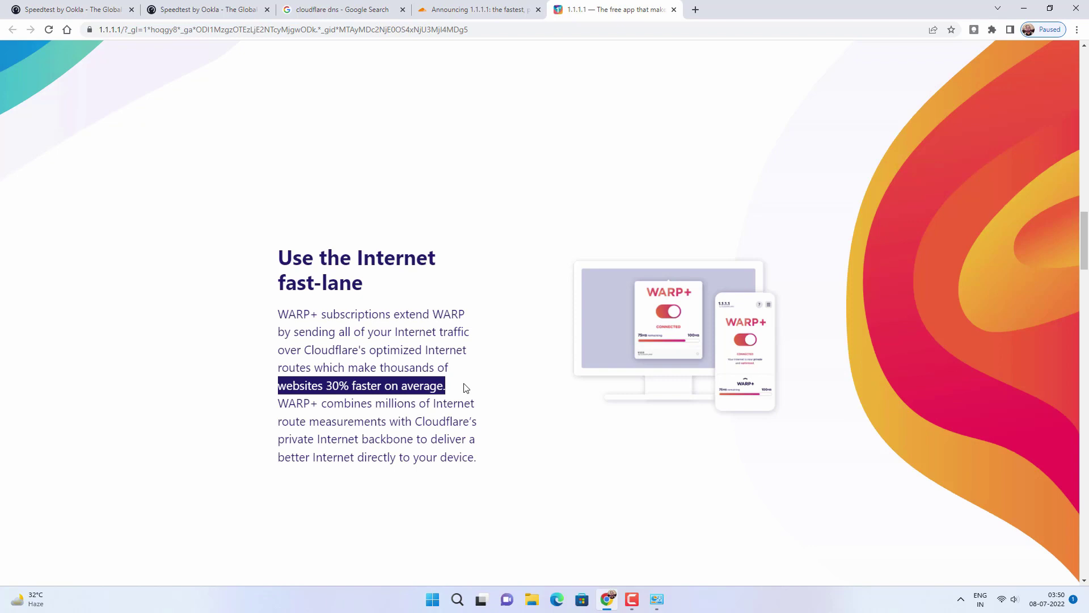
pyautogui.scroll(-5, 372, 244)
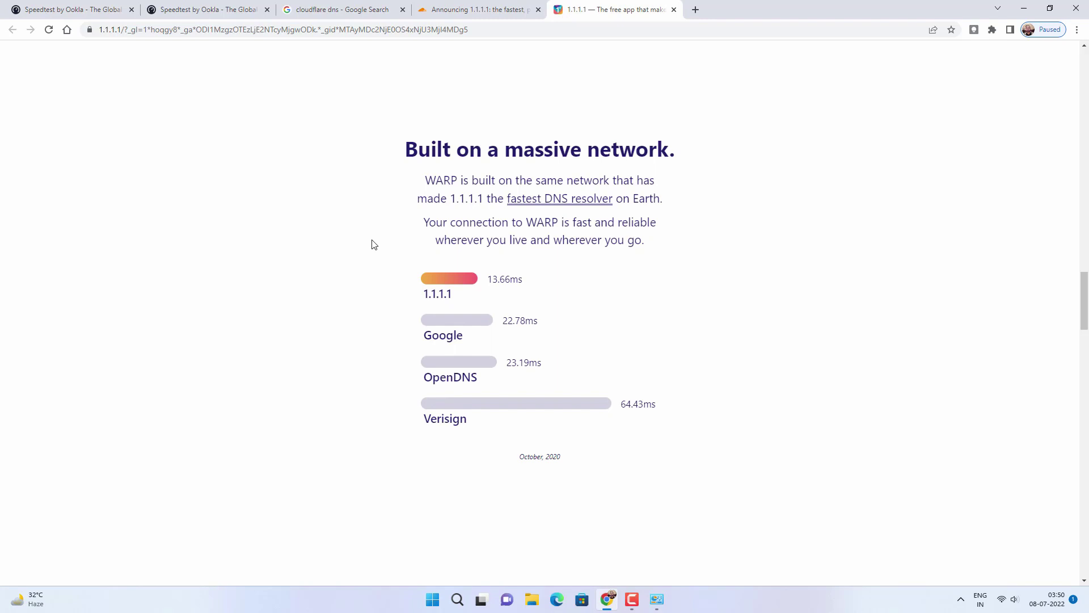
pyautogui.scroll(-5, 372, 244)
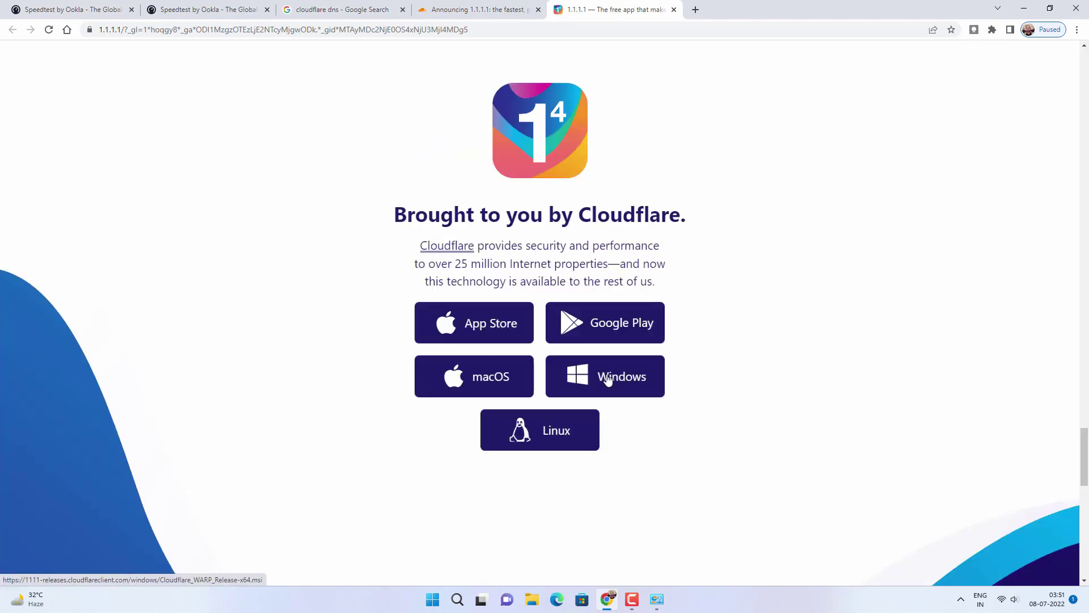
# Download Cloudflare WARP for Windows and run its .msi installer to completion.
pyautogui.click(607, 380)
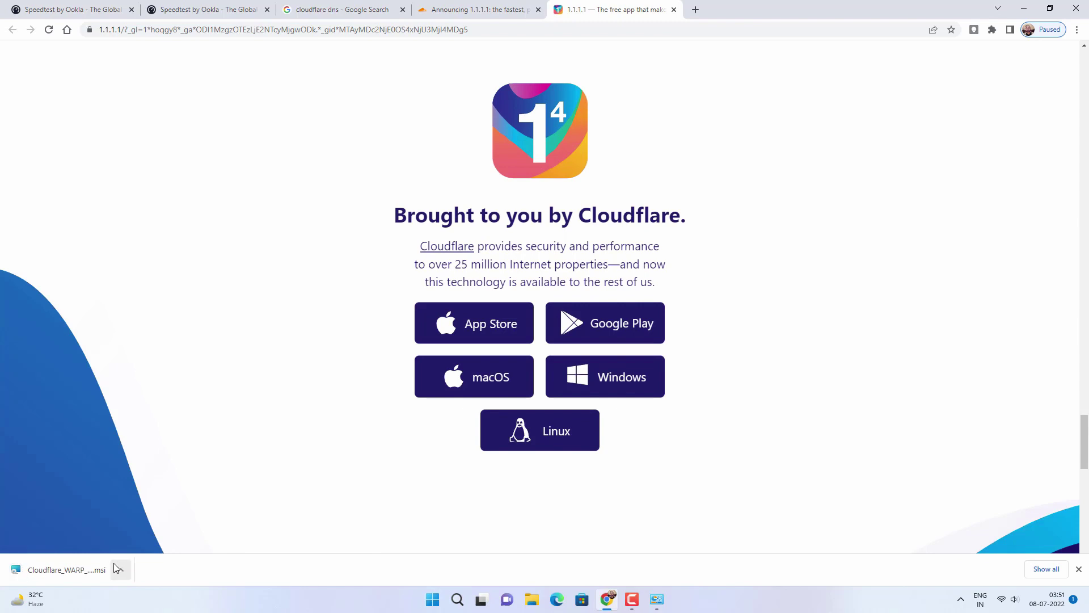
pyautogui.click(73, 568)
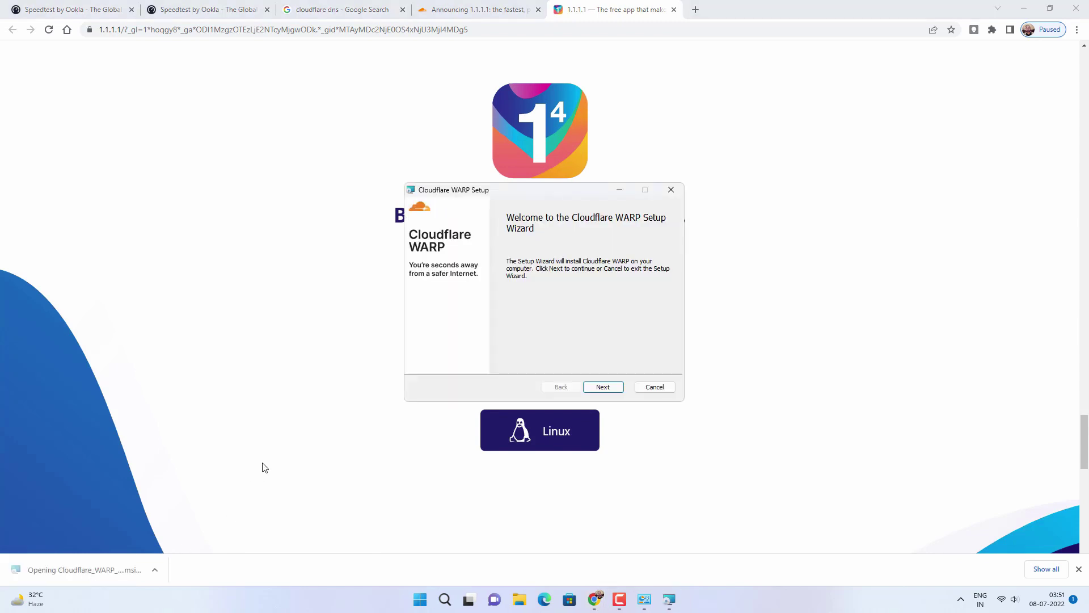
pyautogui.click(609, 388)
pyautogui.click(608, 388)
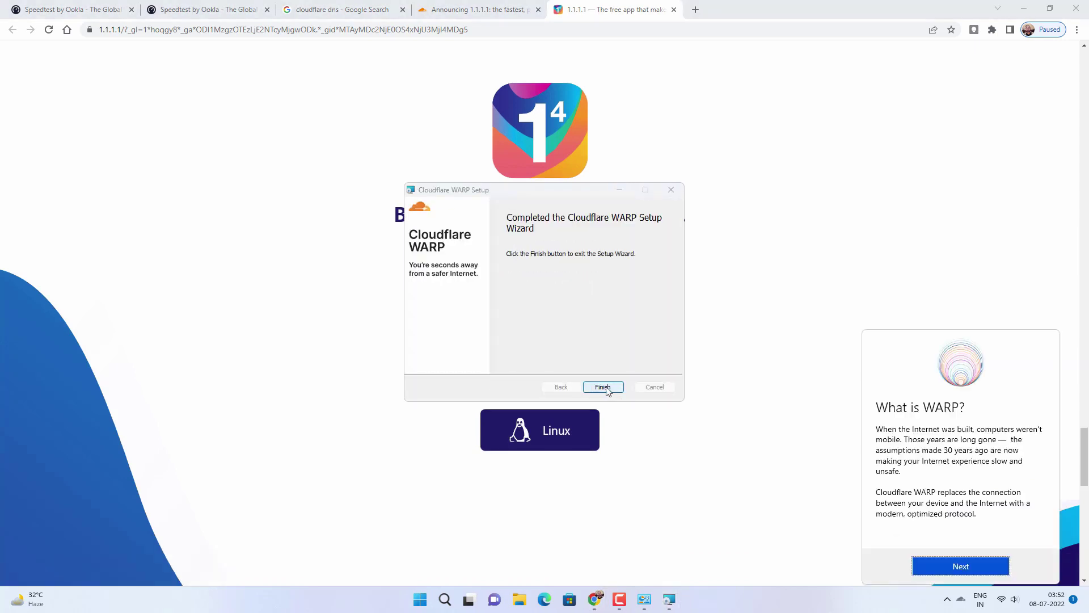
pyautogui.click(601, 388)
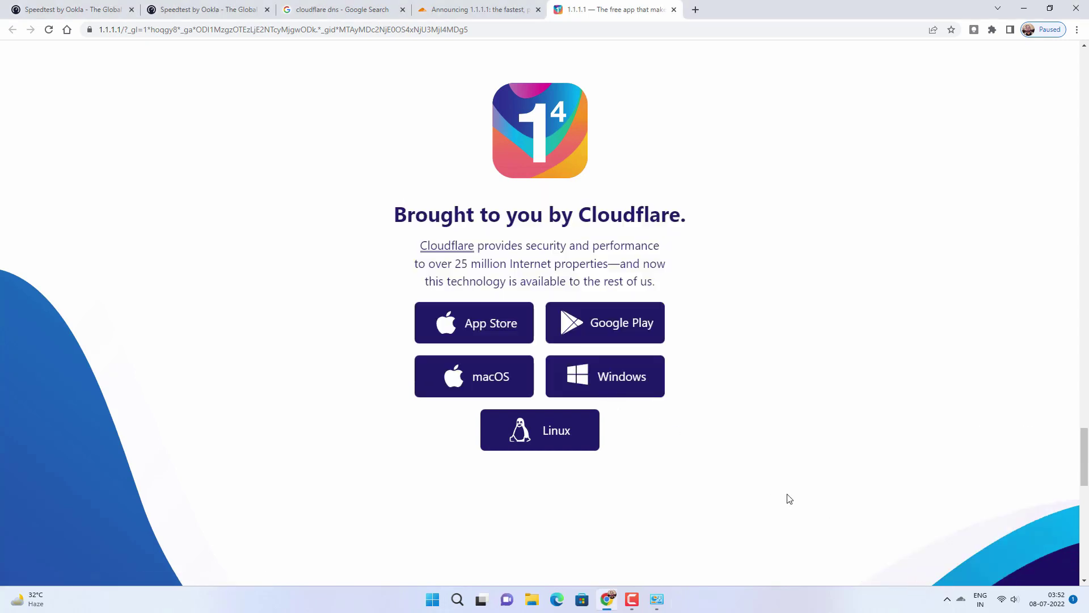
# From the tray, accept WARP's privacy policy and switch WARP on to Connected.
pyautogui.click(945, 603)
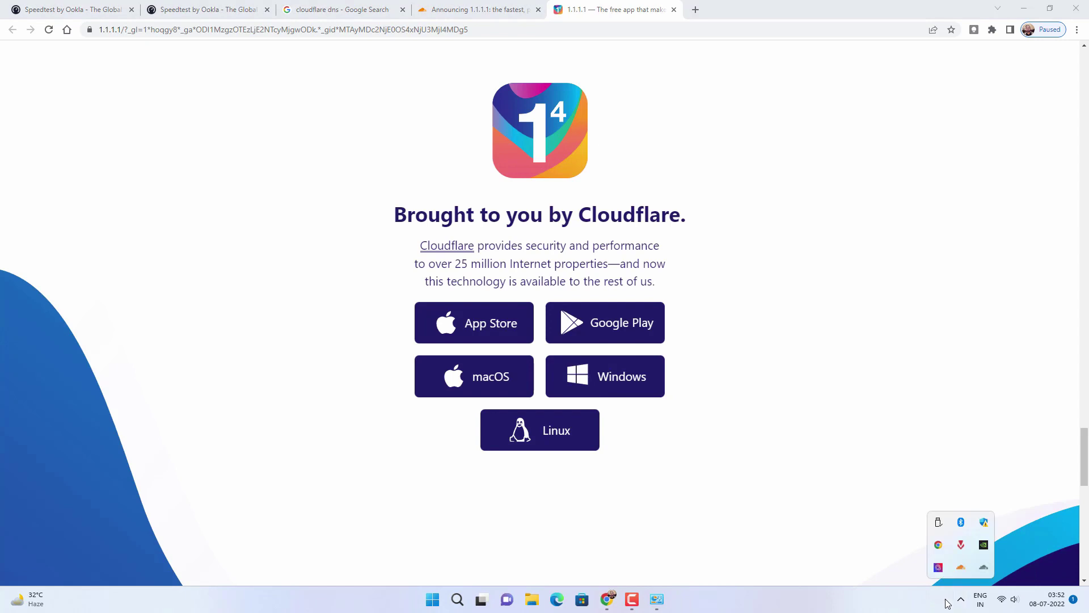
pyautogui.click(963, 568)
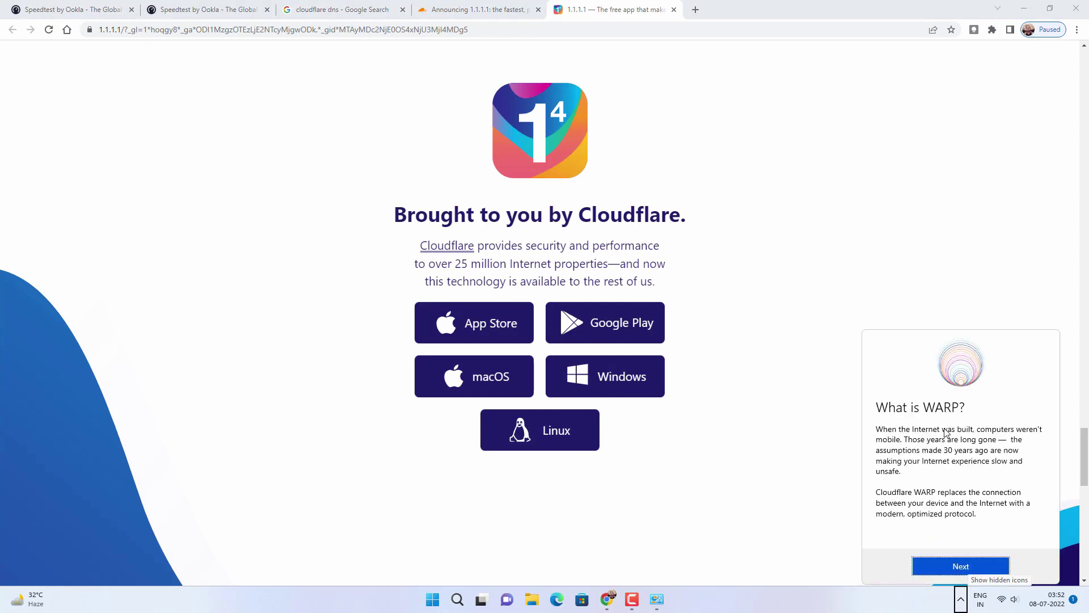
pyautogui.click(953, 564)
pyautogui.click(985, 566)
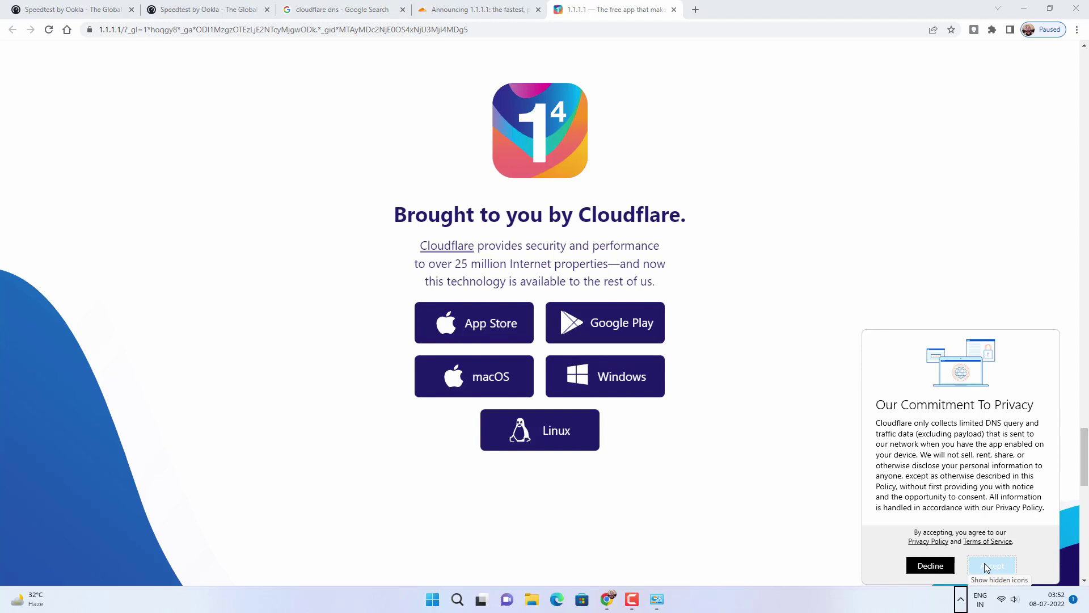
pyautogui.click(987, 567)
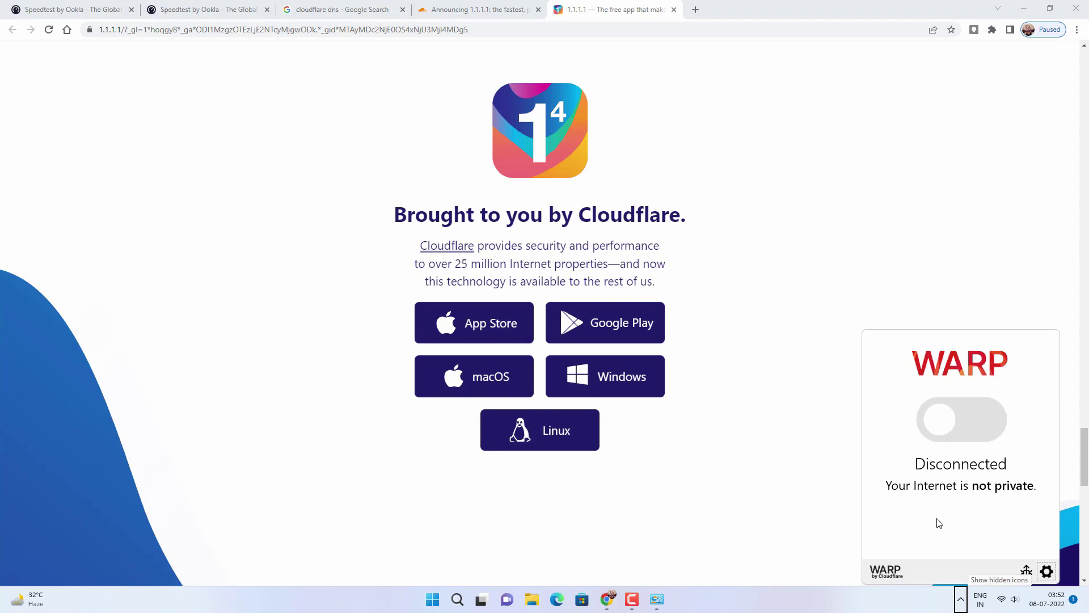
pyautogui.click(981, 434)
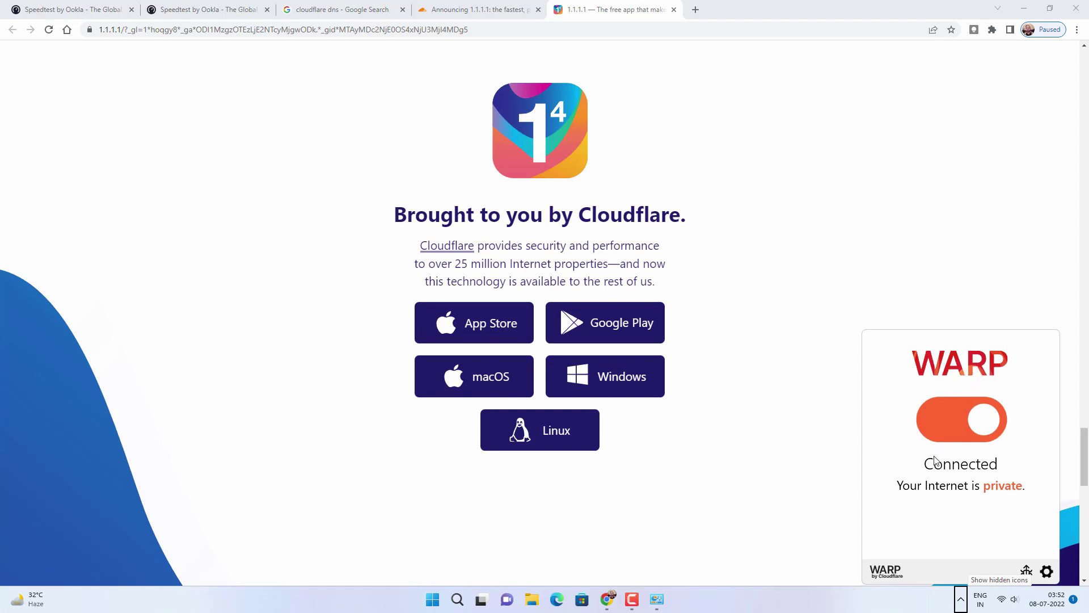
pyautogui.click(788, 408)
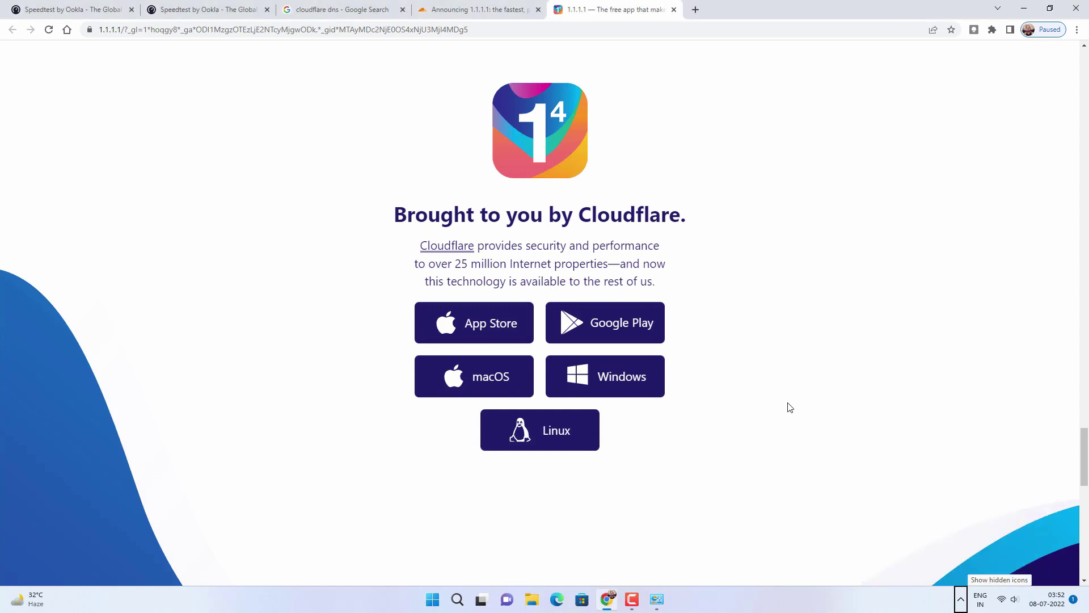
# Open a new tab, then go back to the first tab's 31.48 Mbps speed test result.
pyautogui.click(696, 9)
pyautogui.click(703, 26)
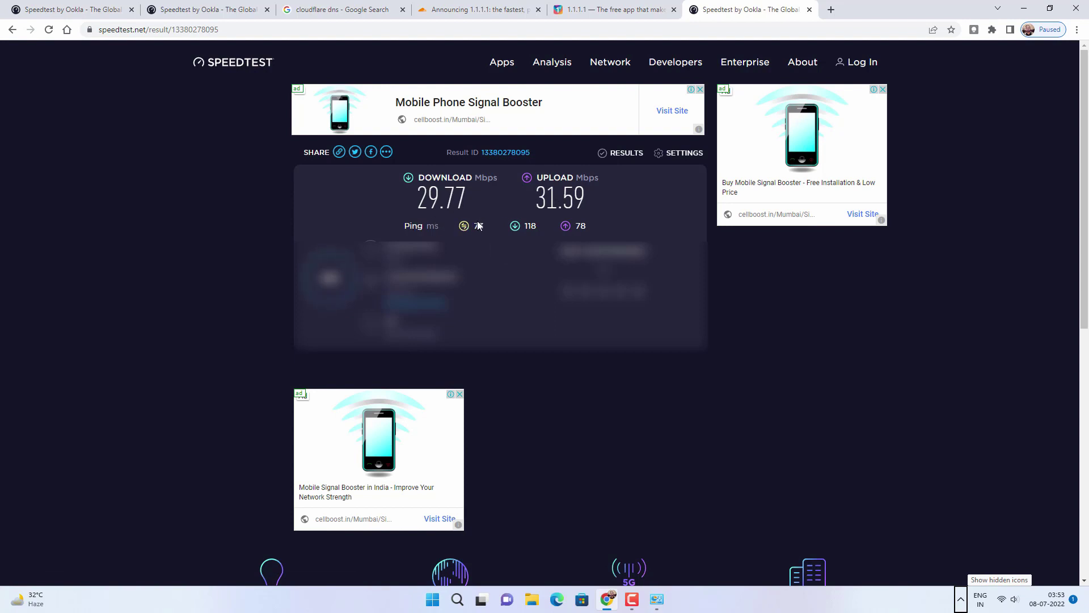
pyautogui.click(89, 16)
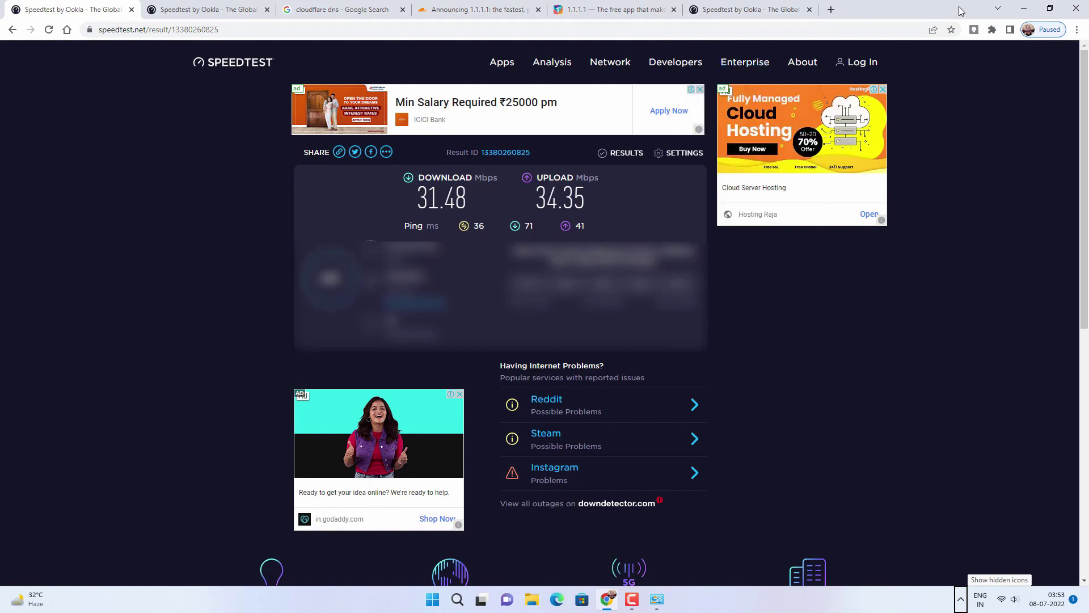
# From the tray WARP panel's gear menu, switch Cloudflare WARP to 1.1.1.1 DNS-only mode.
pyautogui.click(1026, 9)
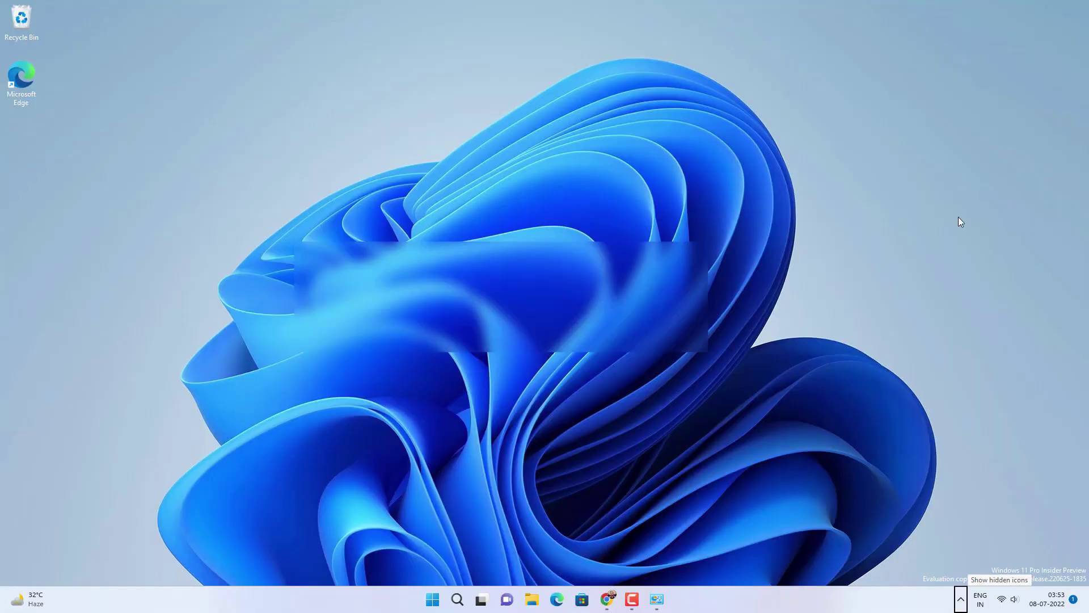
pyautogui.click(963, 601)
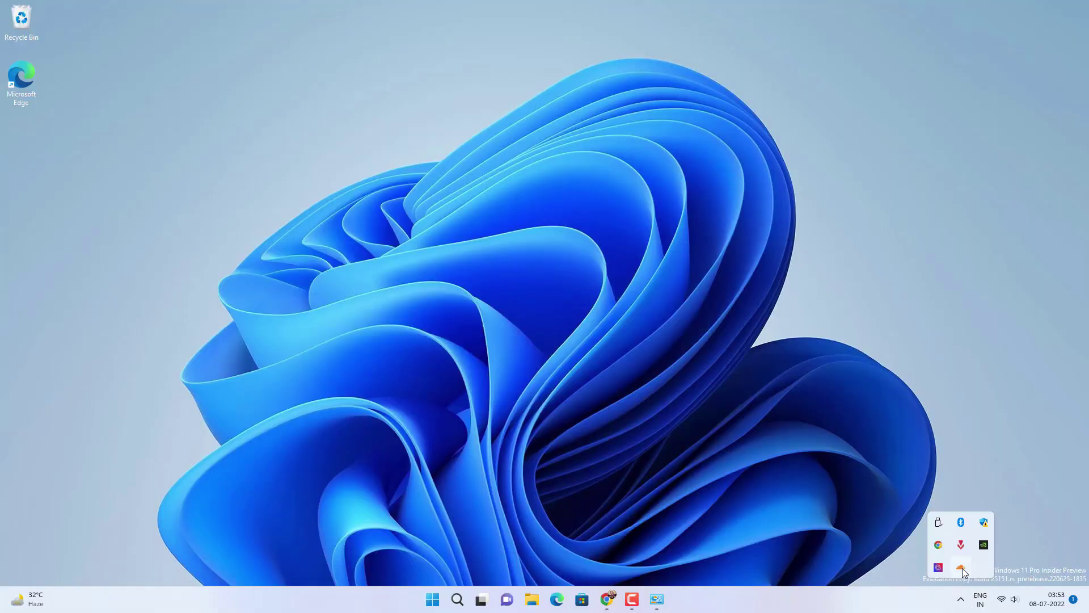
pyautogui.click(962, 569)
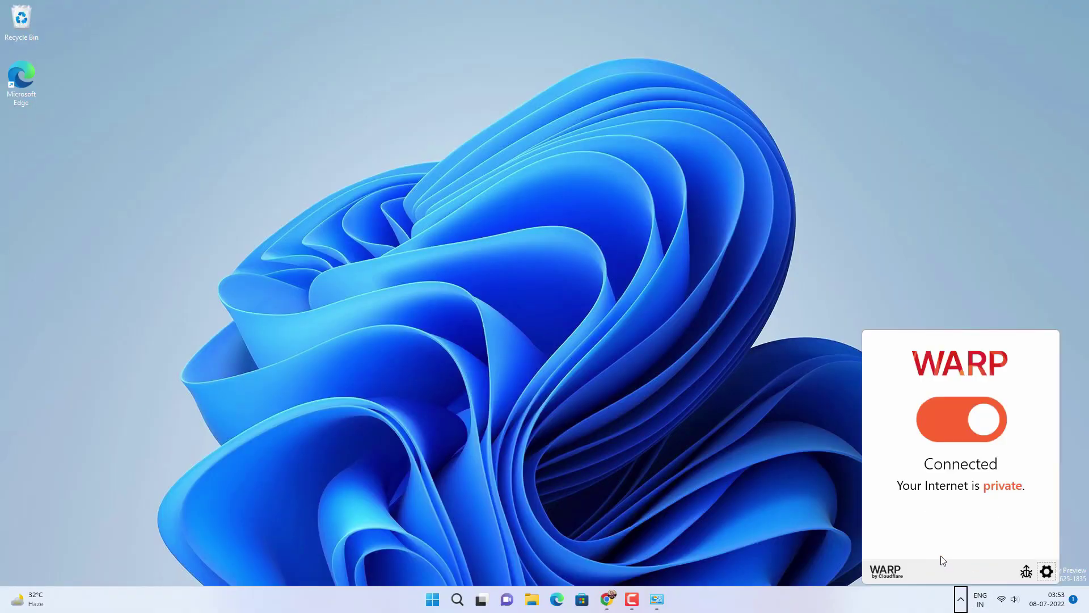
pyautogui.click(1047, 570)
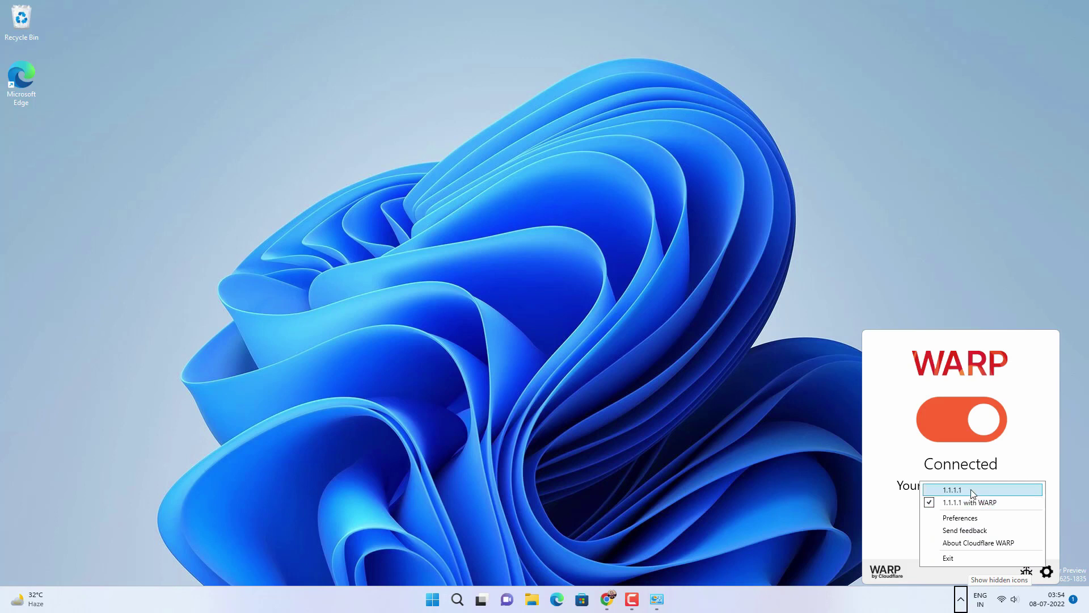
pyautogui.click(971, 490)
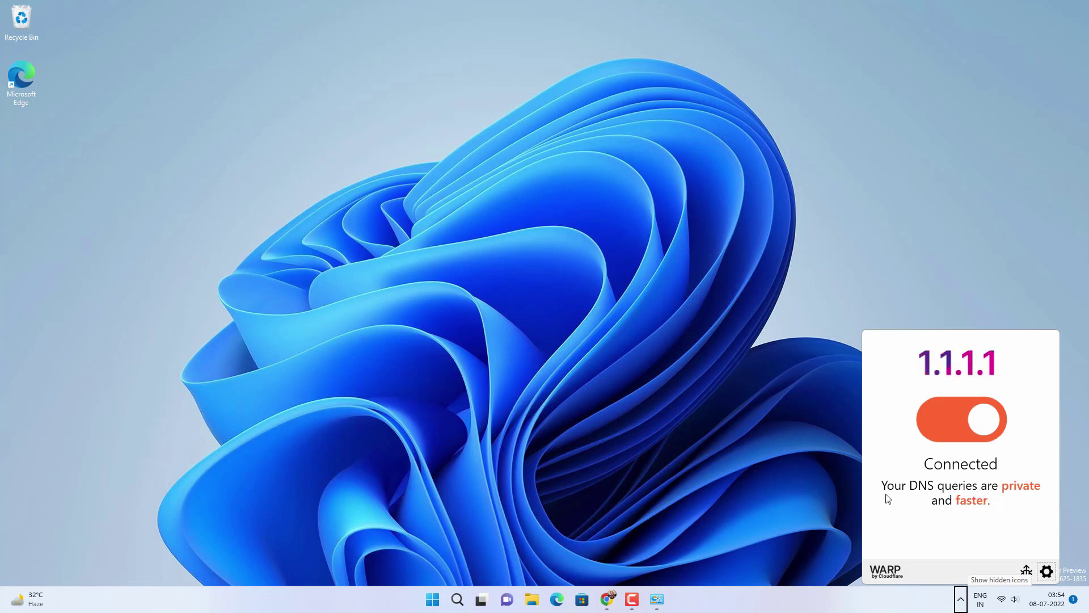
pyautogui.click(1046, 572)
pyautogui.click(998, 510)
pyautogui.click(1045, 570)
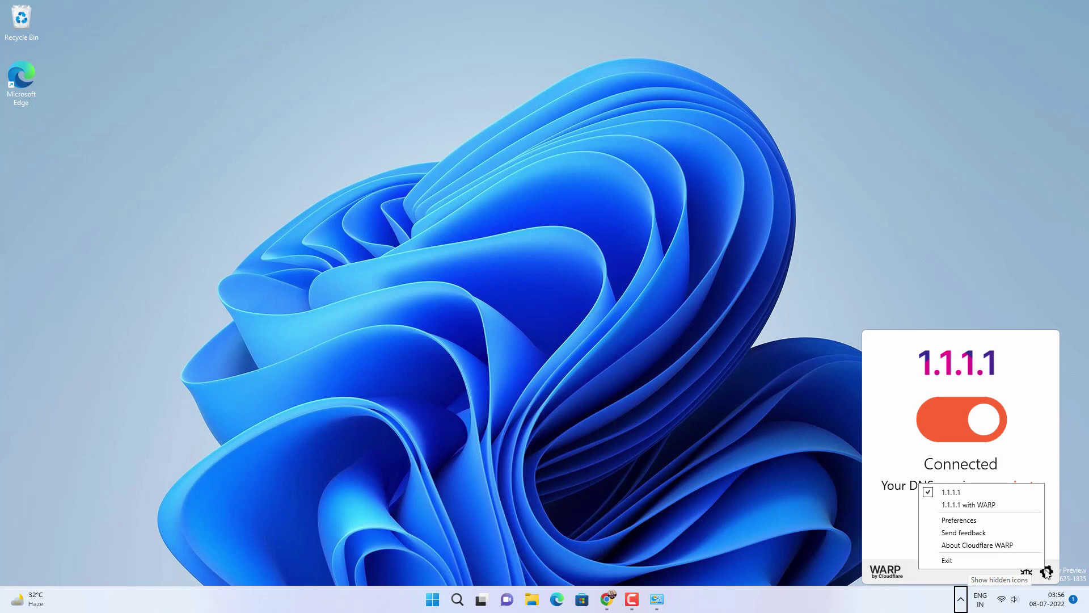
# In WARP Connection preferences, keep WARP protocol and set Families to Block Malware and Adult Content.
pyautogui.click(960, 520)
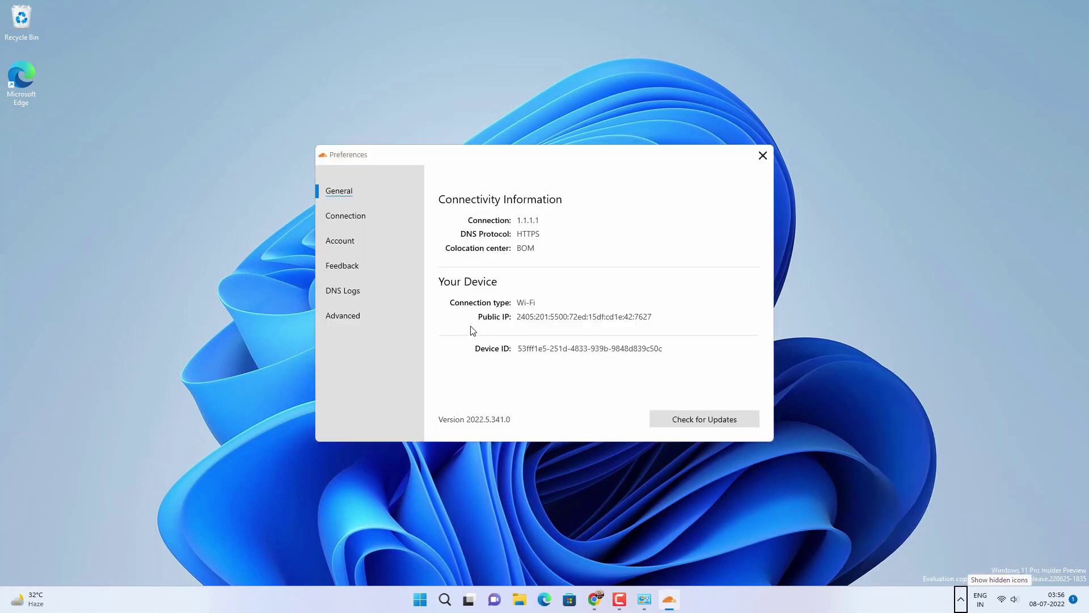
pyautogui.click(374, 218)
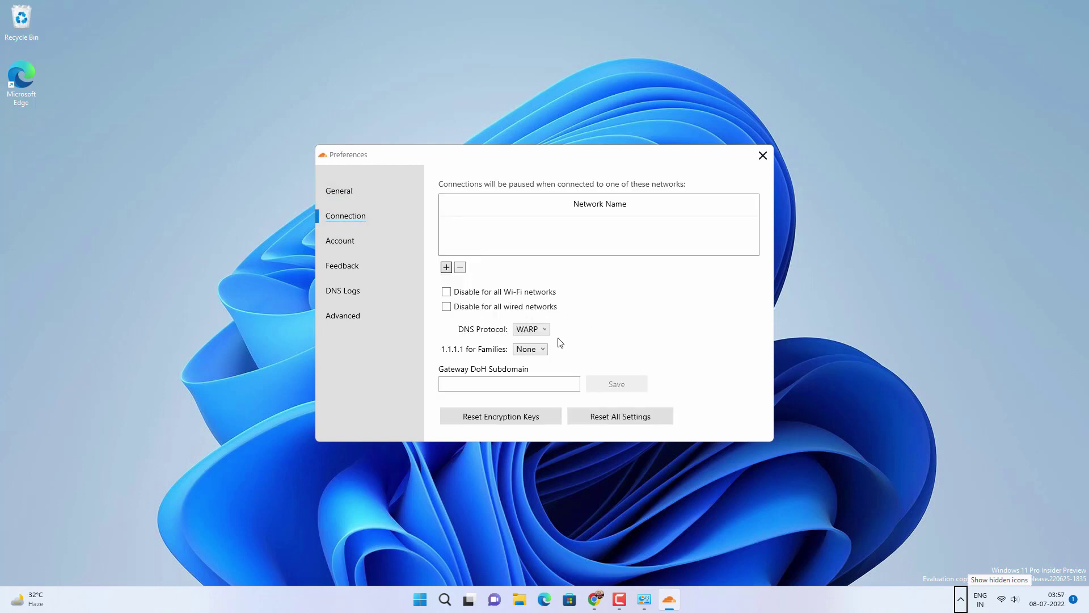
pyautogui.click(541, 332)
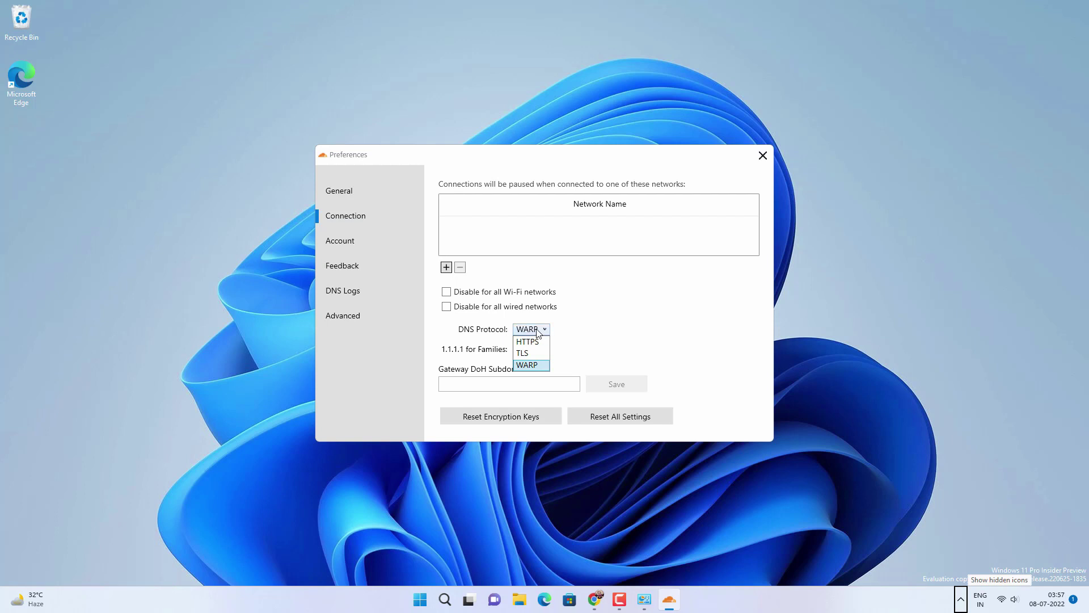
pyautogui.click(539, 366)
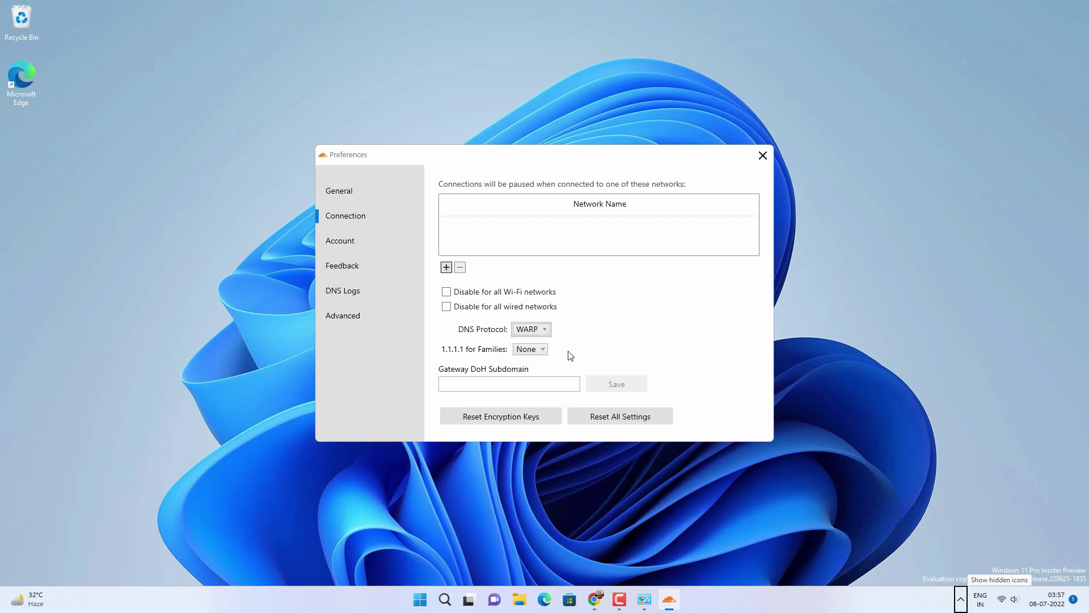
pyautogui.click(535, 353)
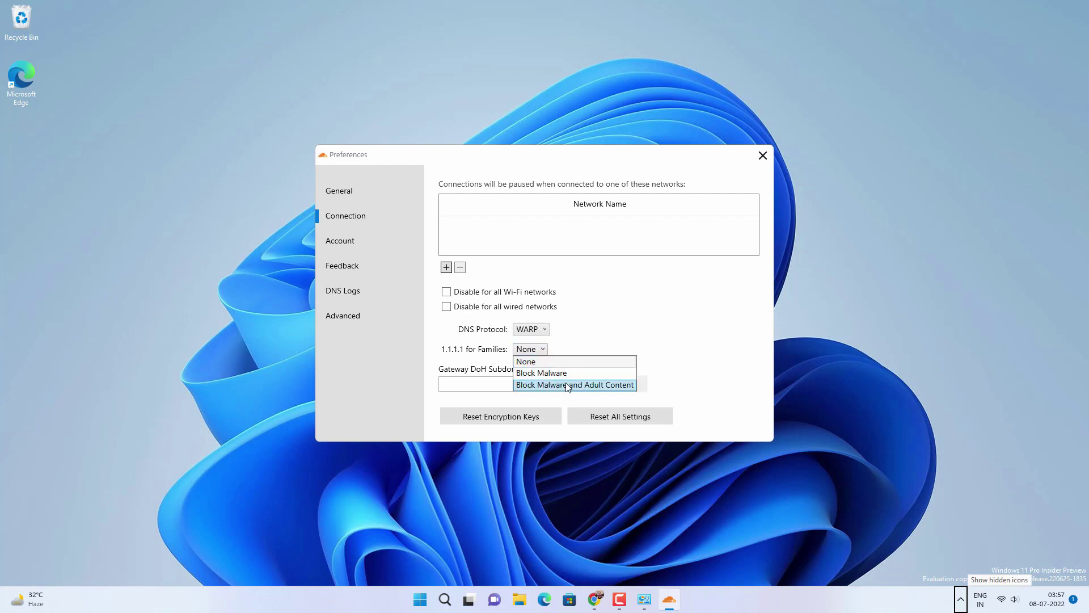
pyautogui.click(618, 386)
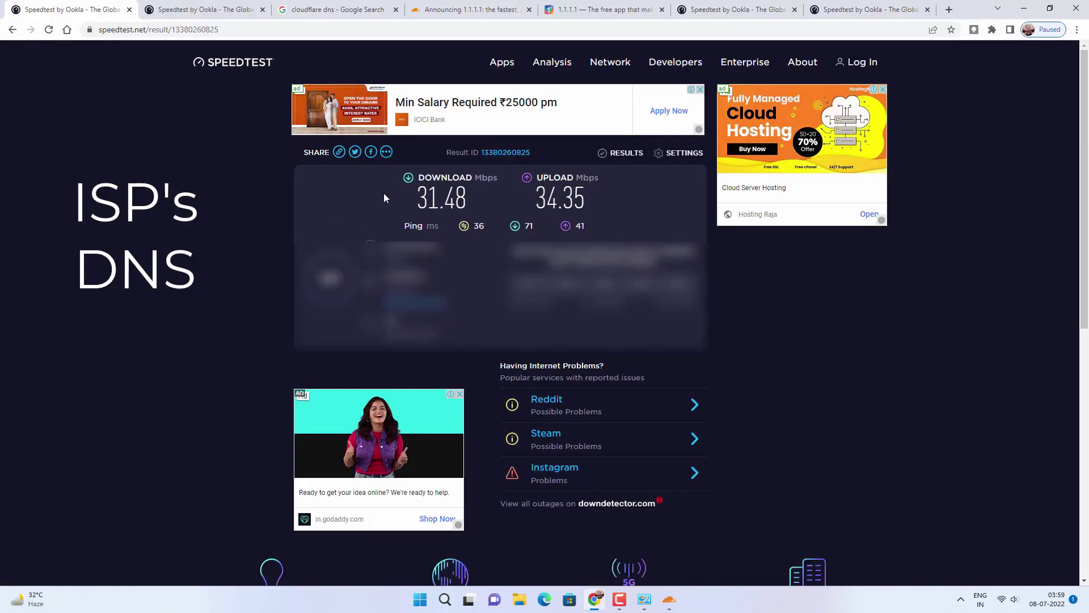
# Show the second Speedtest result: 31.69 Mbps down, 34.35 Mbps up, 33 ms ping.
pyautogui.click(230, 8)
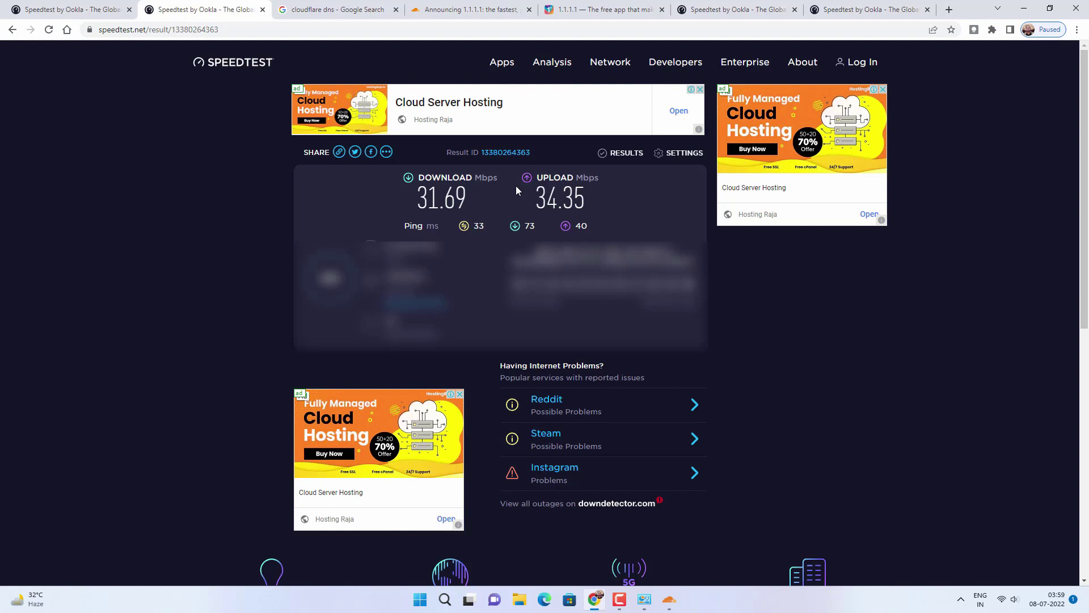
# Load itechfever.com in a new tab and browse to the Windows 10 restart-error fix article.
pyautogui.hotkey('ctrl', 't')
pyautogui.write('itechfever.com')
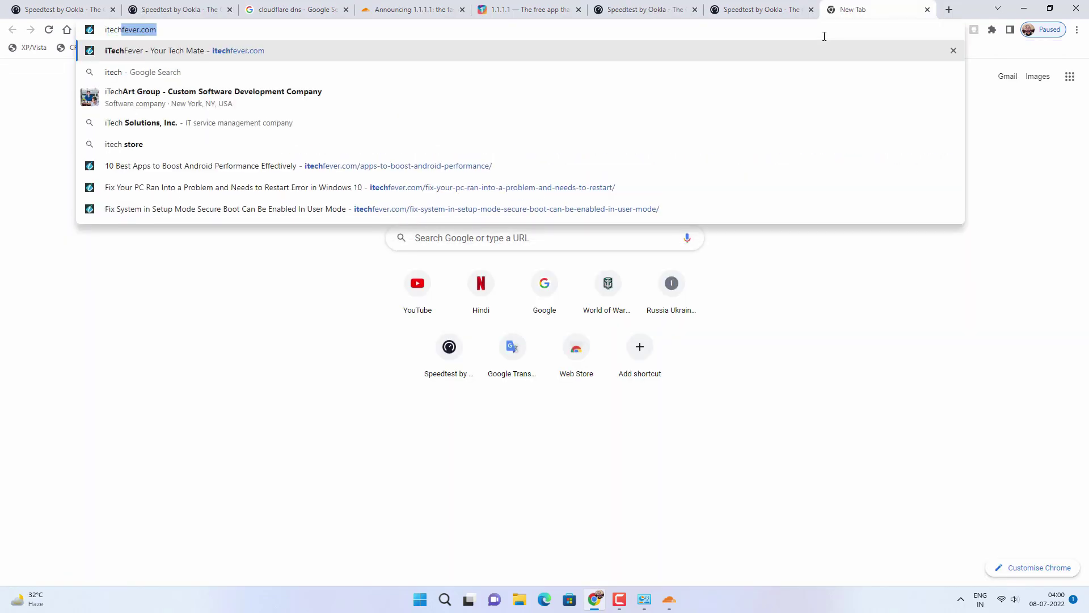
pyautogui.press('Return')
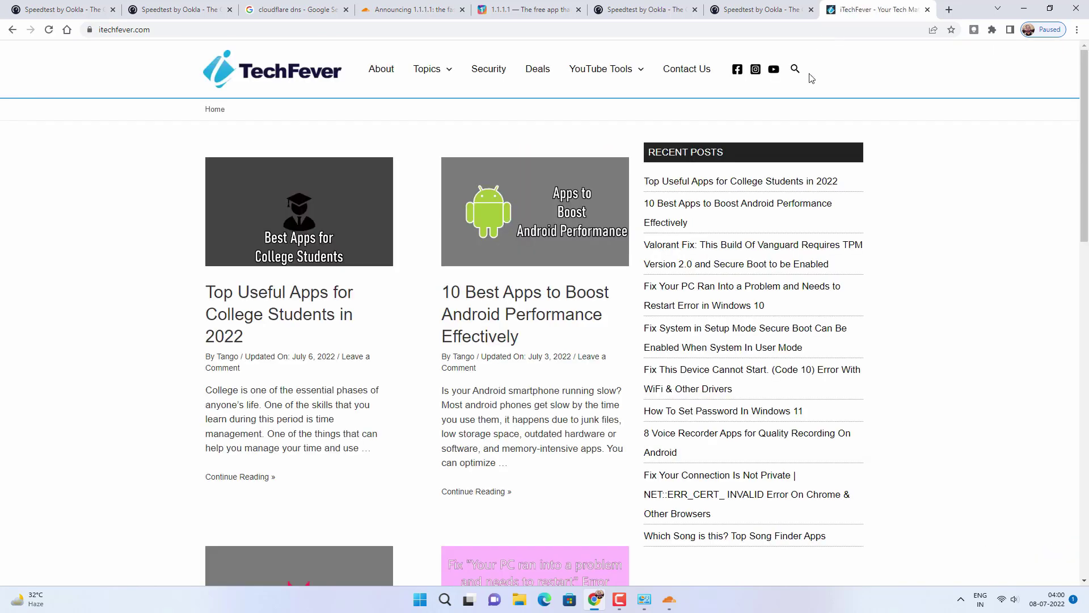
pyautogui.click(545, 299)
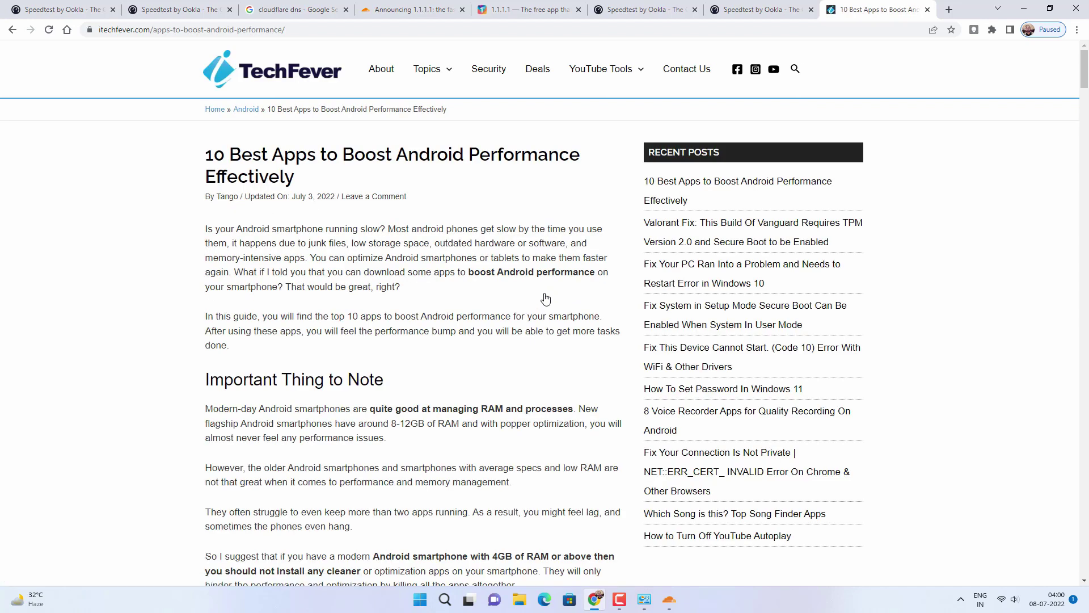
pyautogui.click(320, 80)
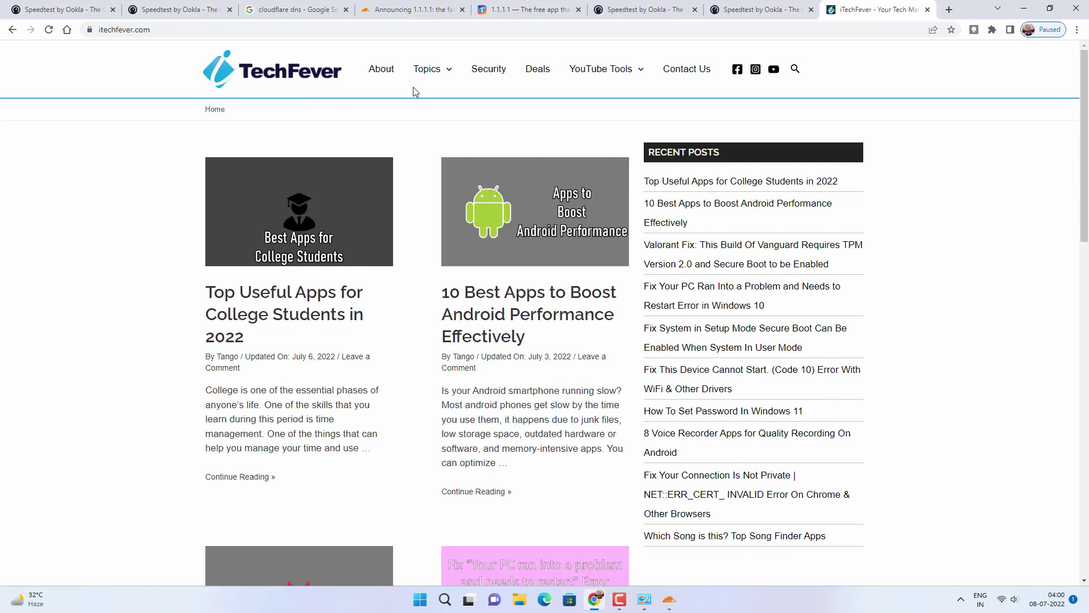
pyautogui.click(527, 318)
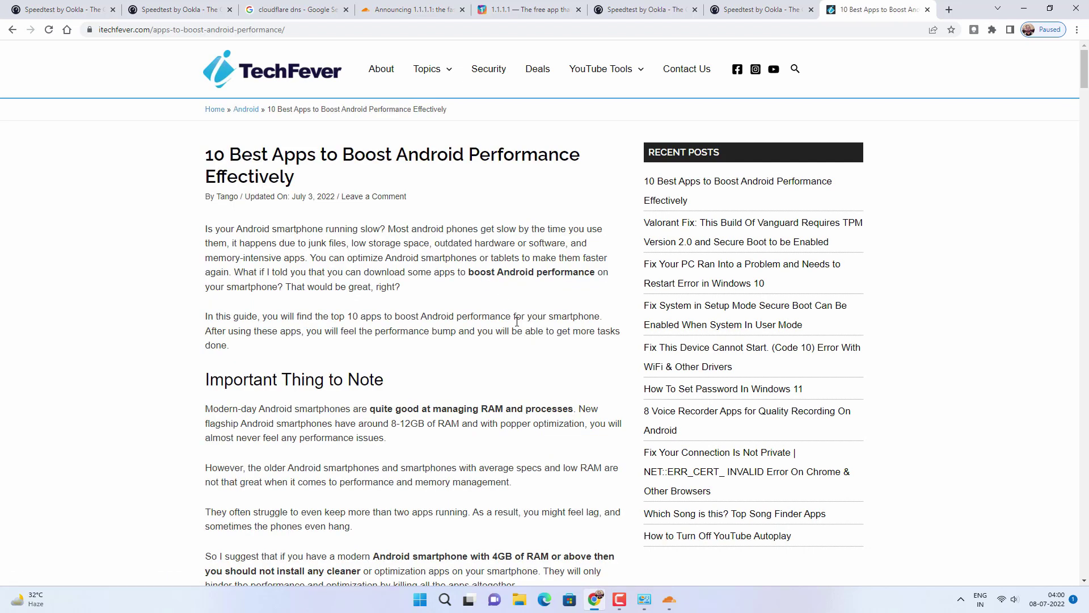
pyautogui.click(679, 287)
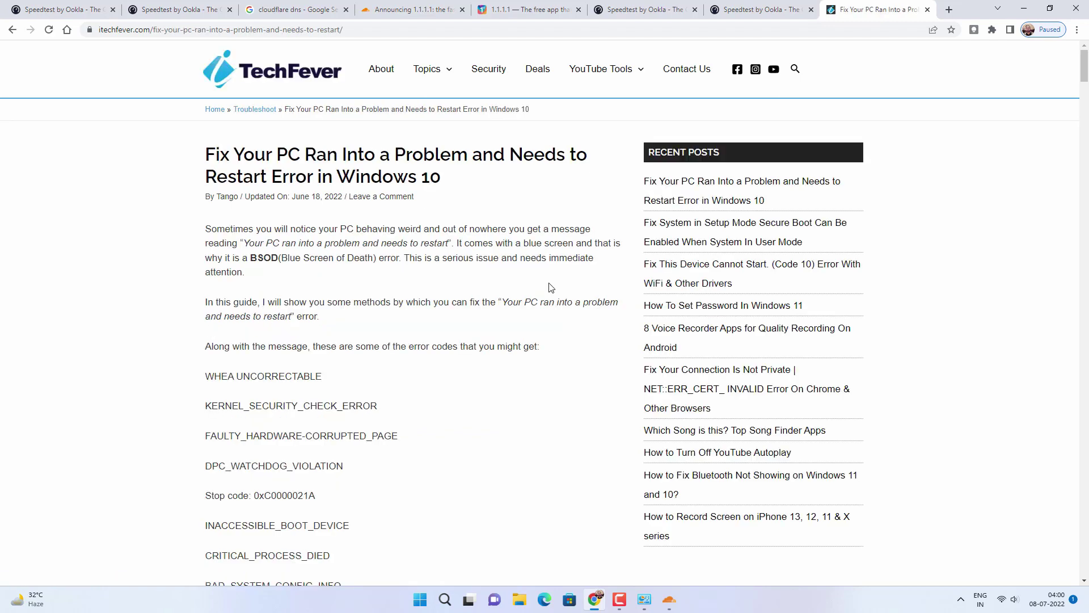